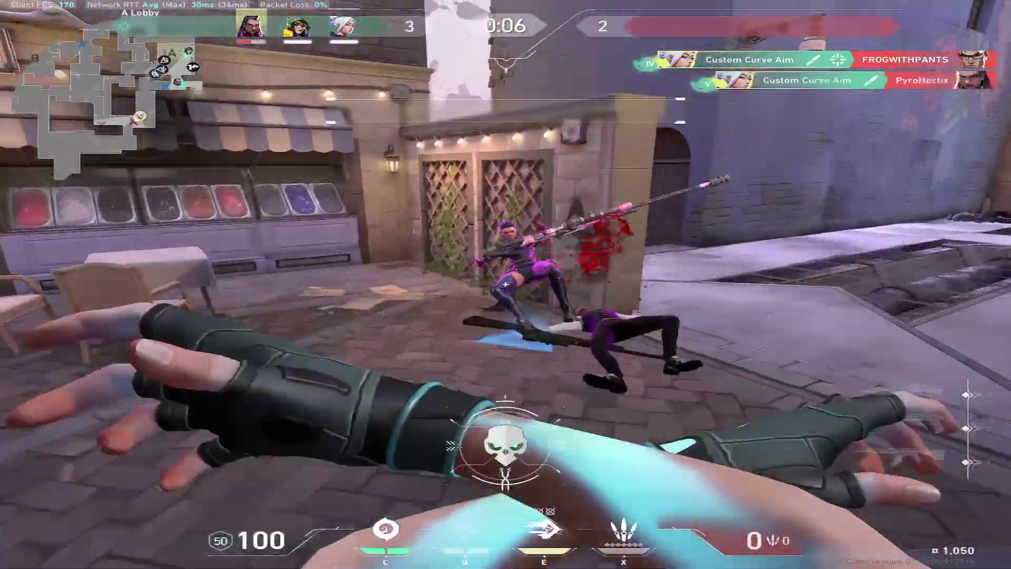
# - After the ACE in the range round, leave the game to return to the desktop
pyautogui.press('1')
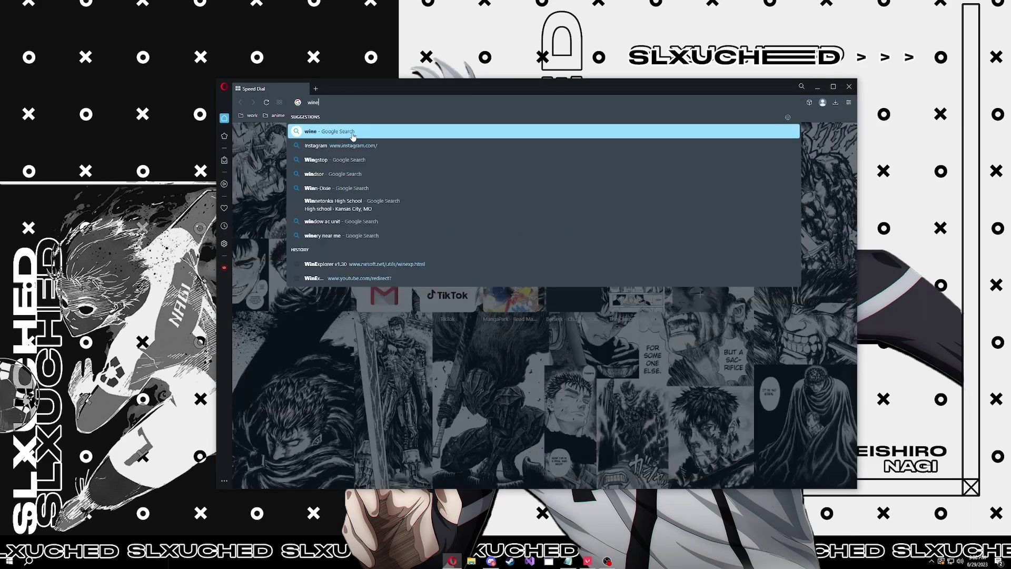
# - Search 'winexp' in Opera, open the NirSoft WinExplorer v1.30 page and scroll to its download link
pyautogui.write('xp')
pyautogui.press('Return')
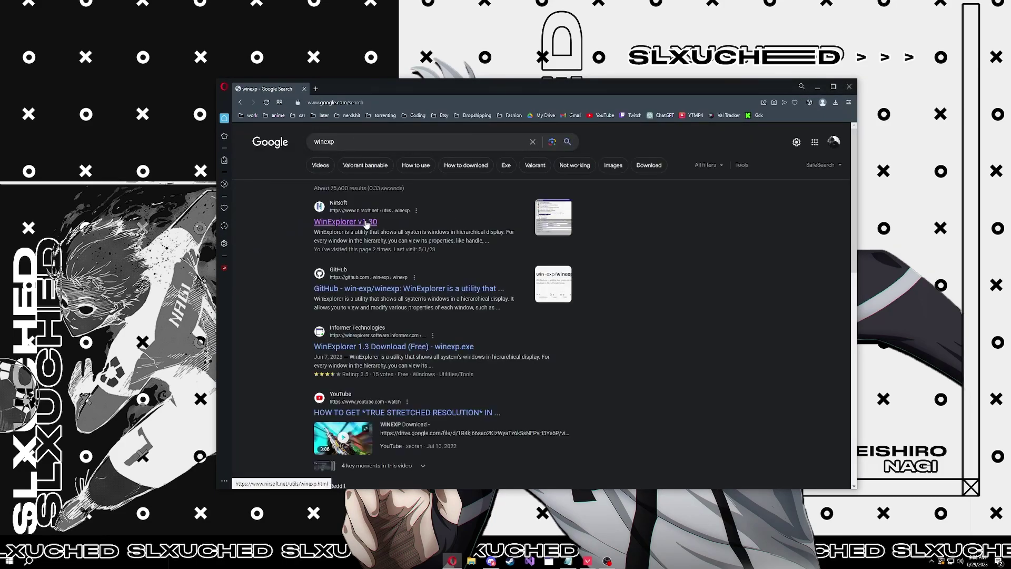
pyautogui.click(366, 223)
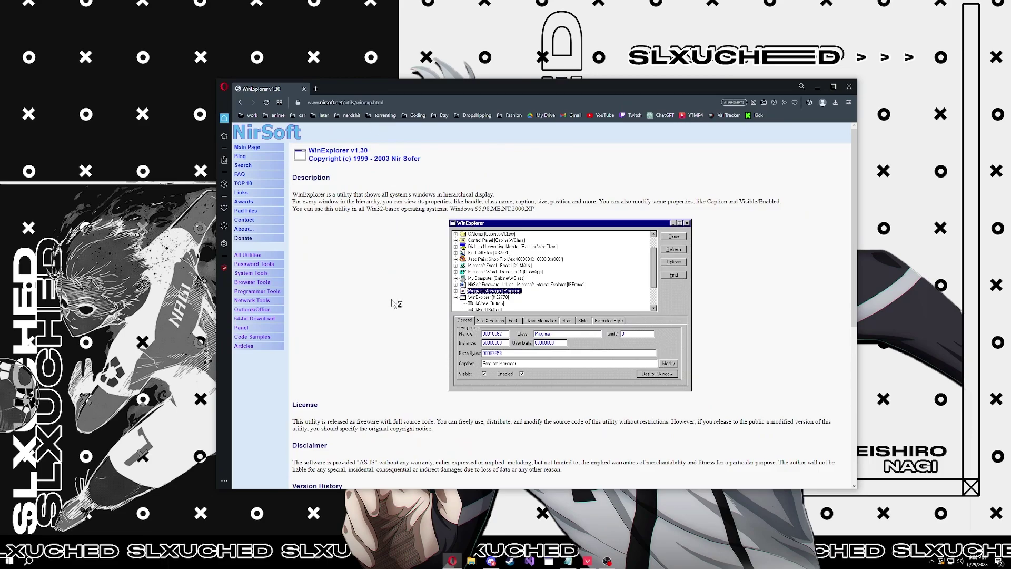
pyautogui.scroll(-5, 396, 304)
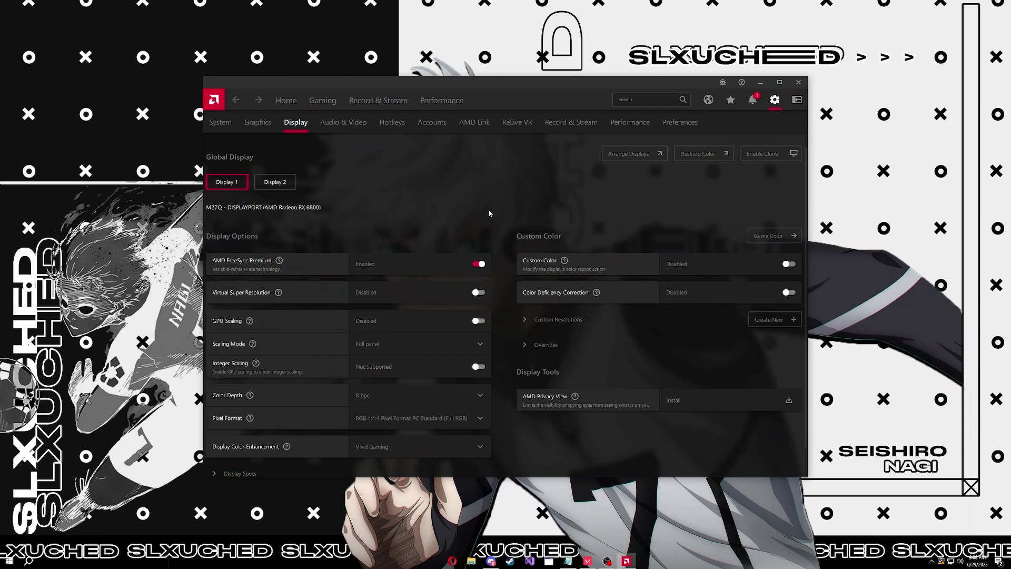
# - Expand Custom Resolutions to show the 1920 x 1440 @ 144 Hz entry for Display 1
pyautogui.click(550, 319)
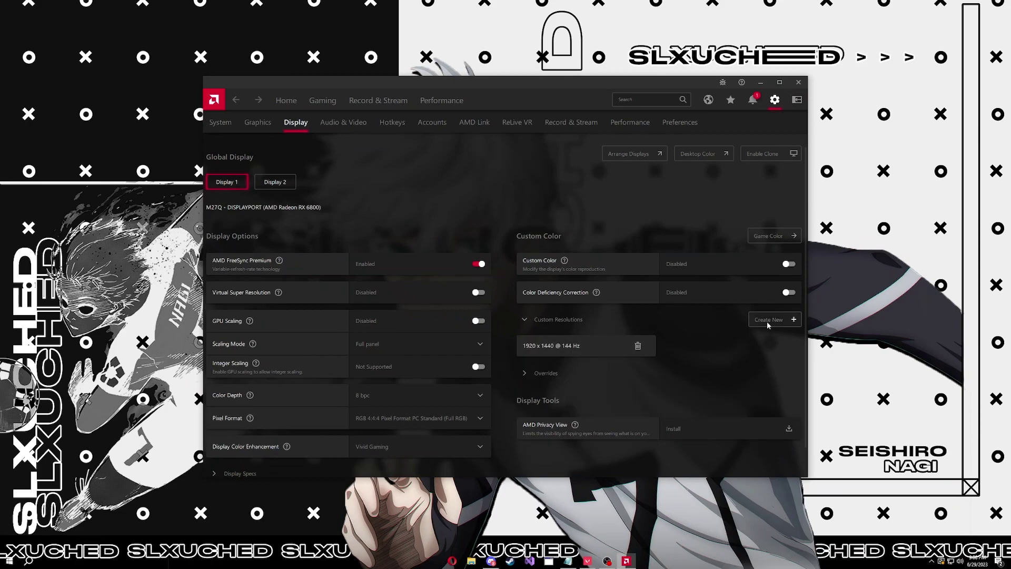
pyautogui.click(538, 348)
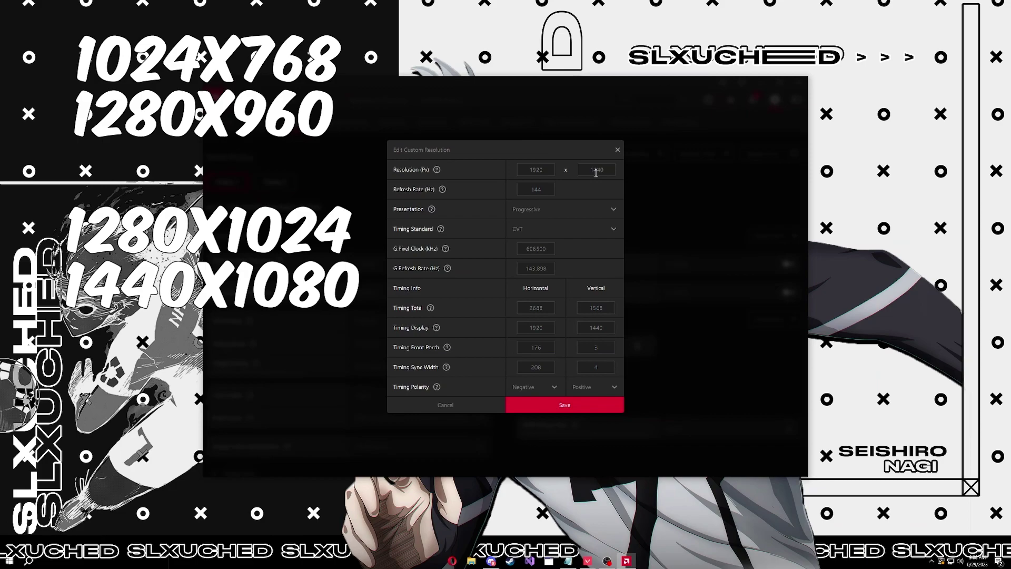
pyautogui.doubleClick(546, 171)
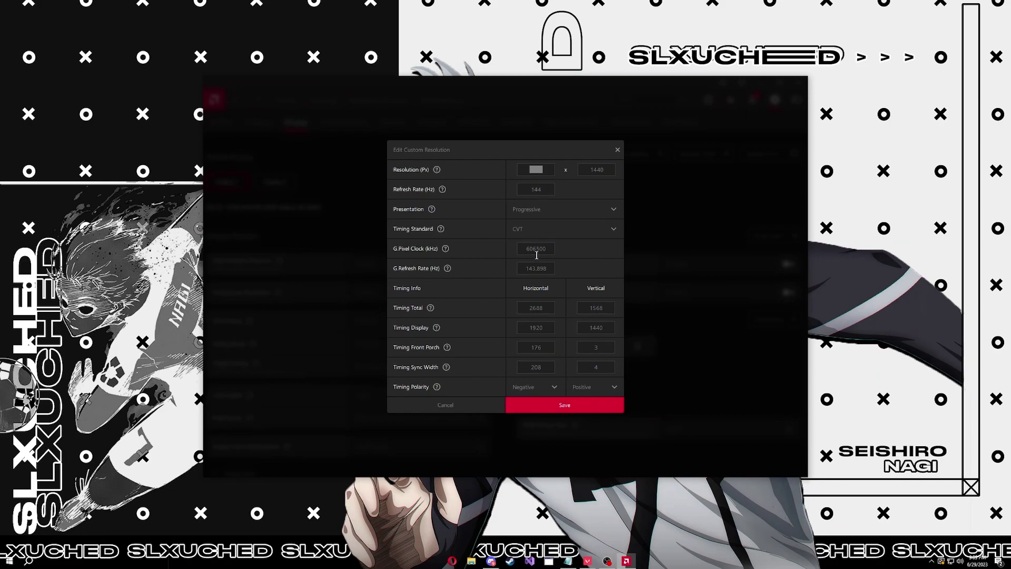
pyautogui.click(491, 406)
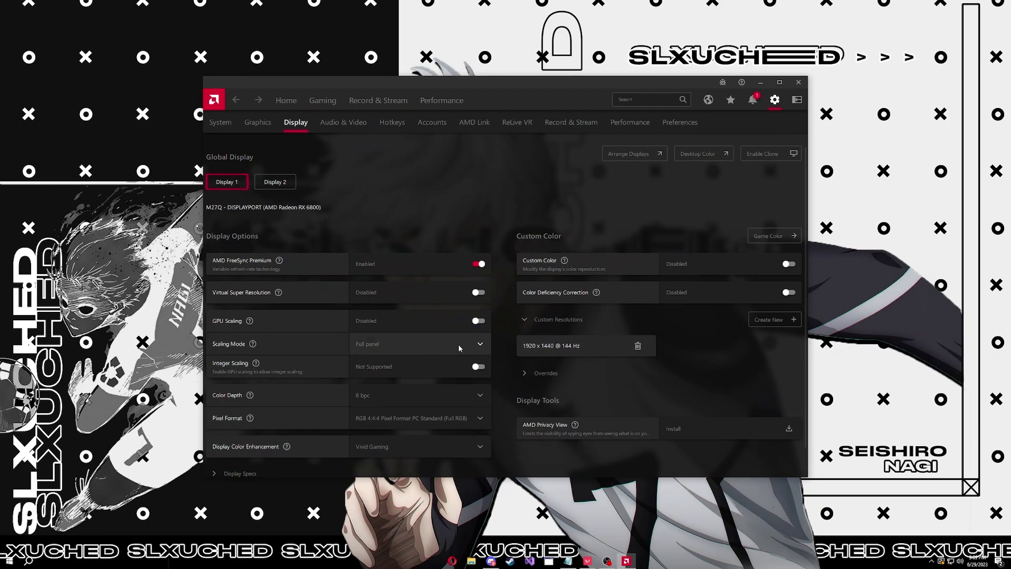
# - Close AMD Software, check Windows' resolution list, keep 2560 × 1440 and minimize Settings
pyautogui.click(760, 82)
pyautogui.rightClick(509, 257)
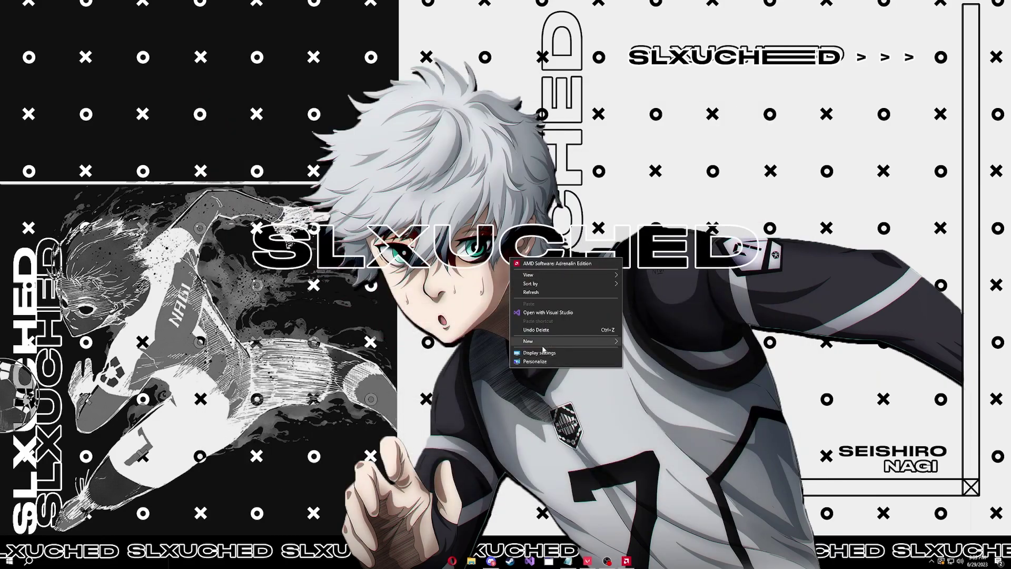
pyautogui.click(532, 348)
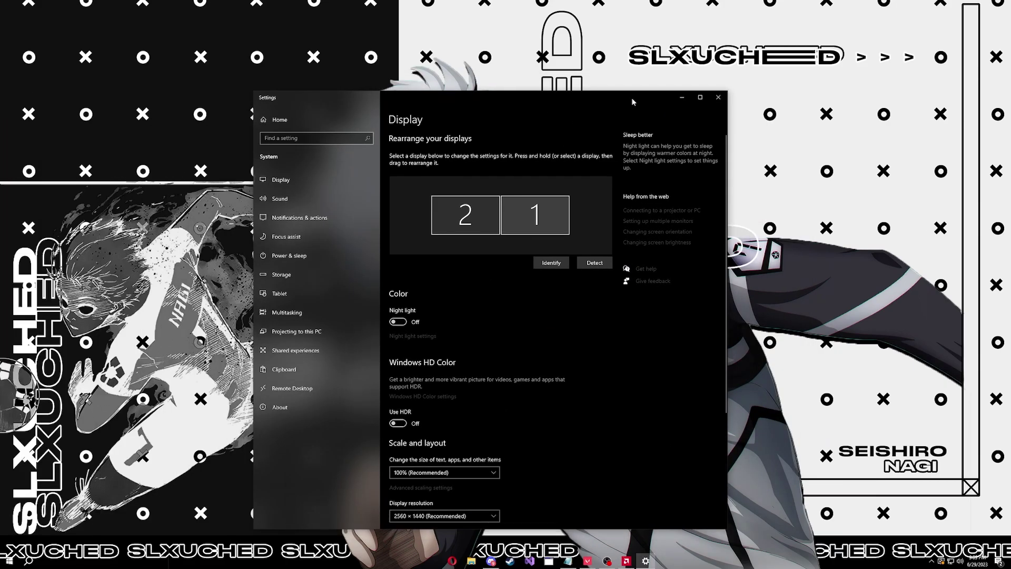
pyautogui.scroll(-3, 490, 289)
pyautogui.click(475, 297)
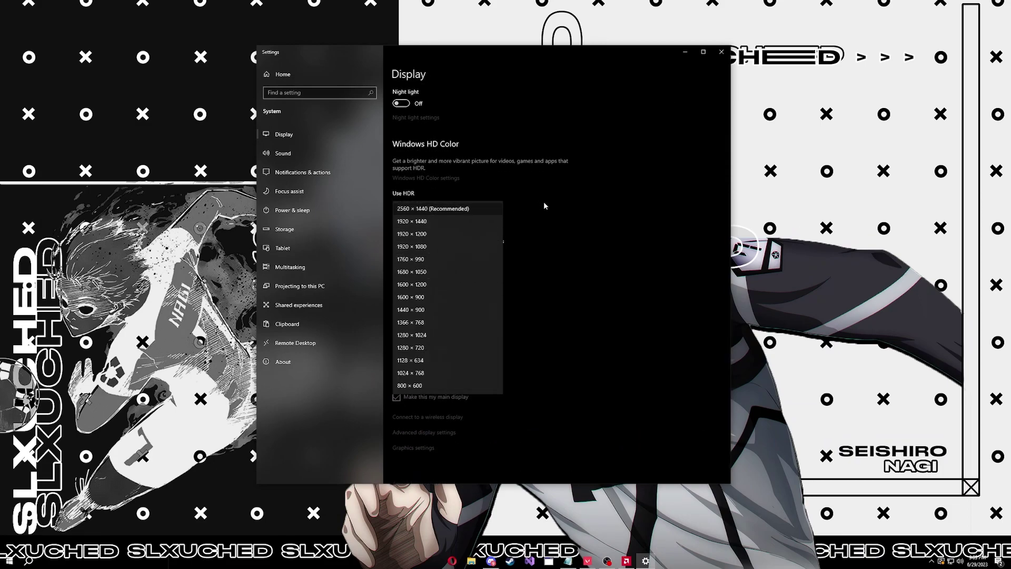
pyautogui.click(565, 220)
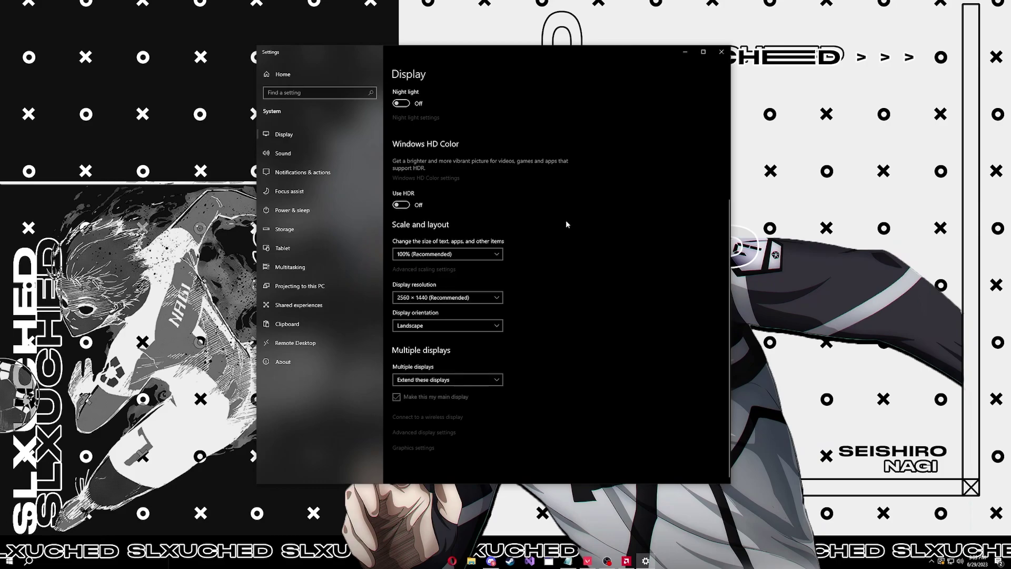
pyautogui.click(685, 52)
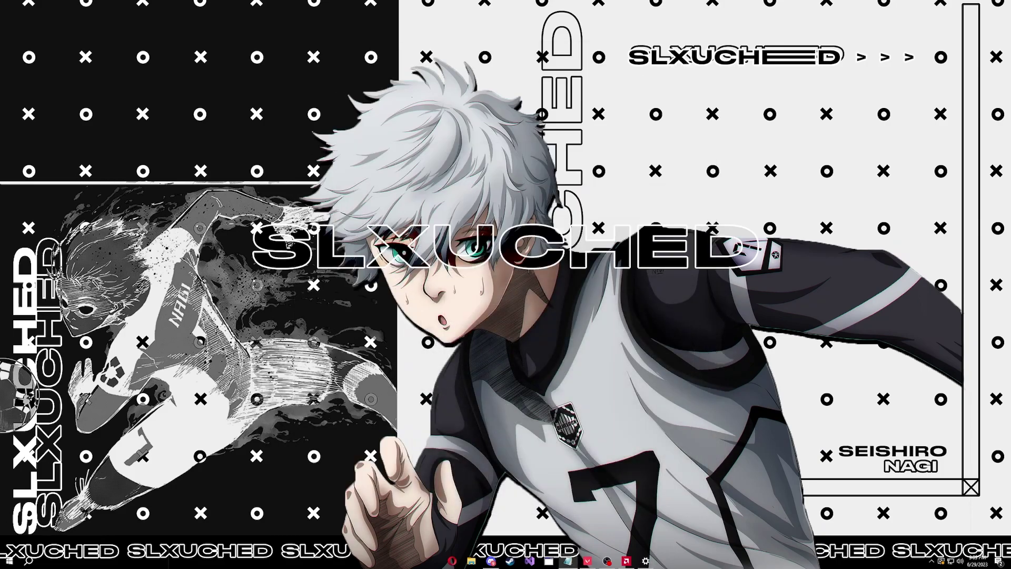
# - Bring Valorant forward and set its Display Mode to Windowed
pyautogui.click(587, 560)
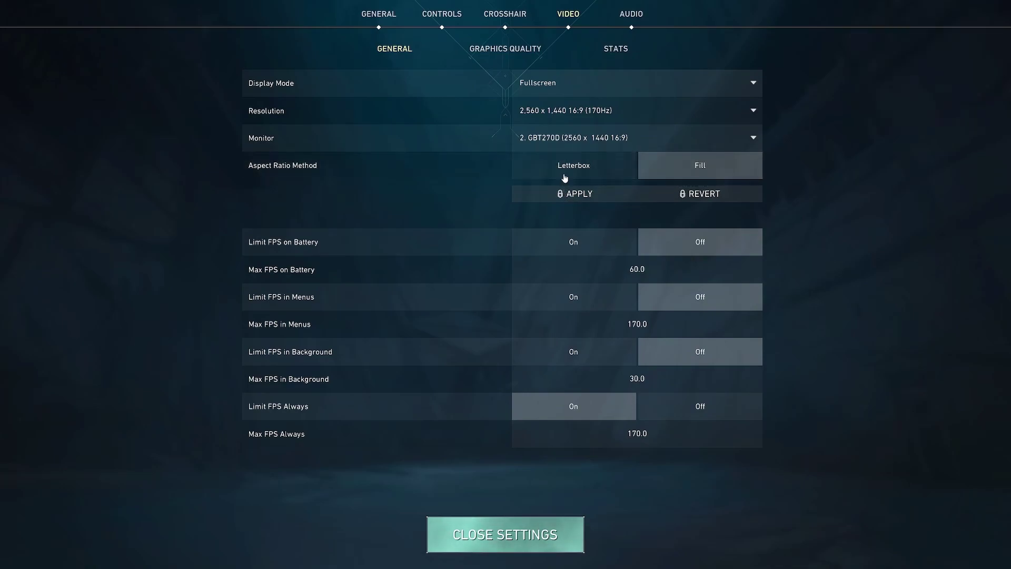
pyautogui.click(559, 86)
pyautogui.click(543, 121)
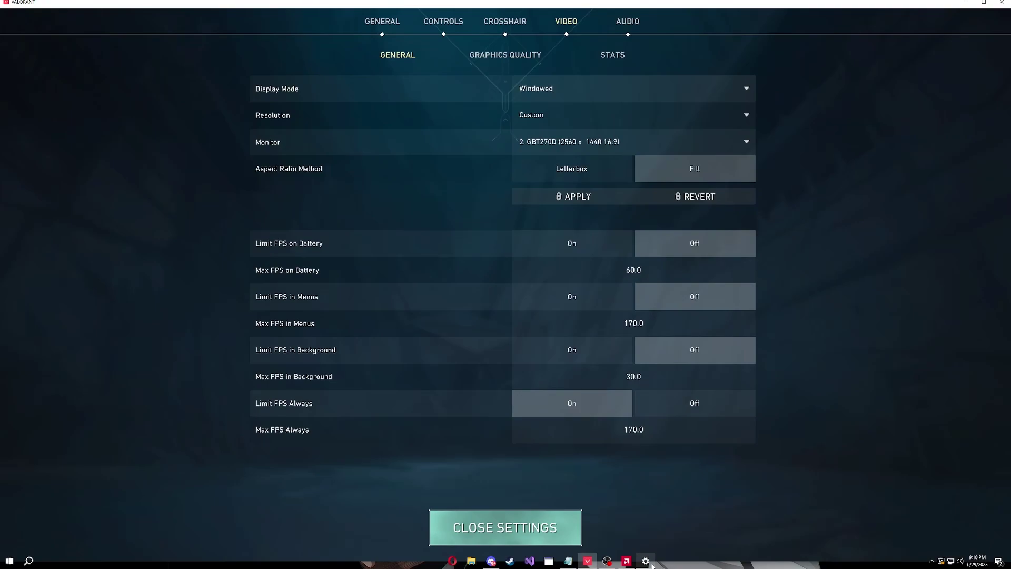
# - Change the Windows desktop resolution to 1920 × 1440 and keep the change
pyautogui.click(647, 561)
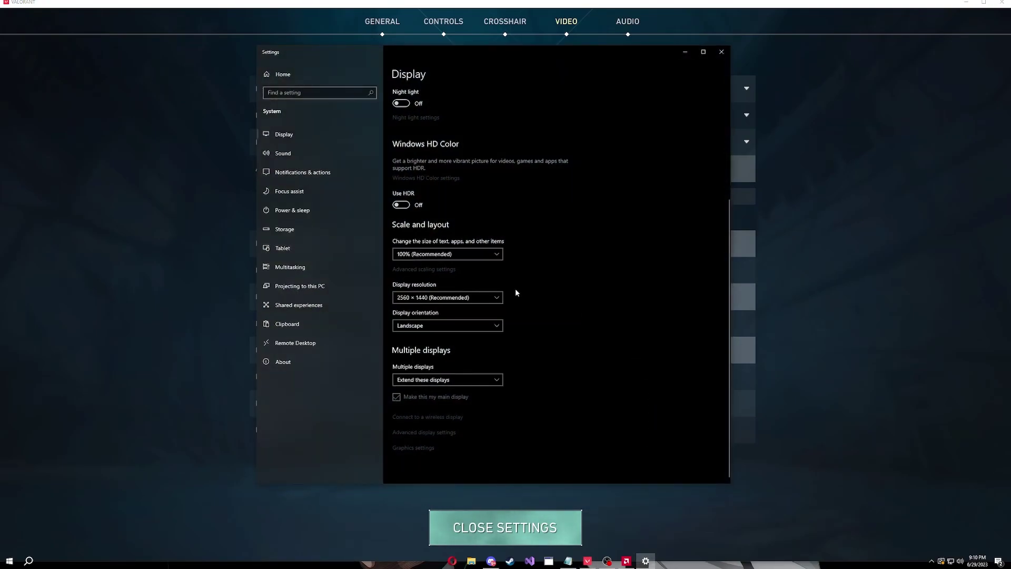
pyautogui.click(493, 299)
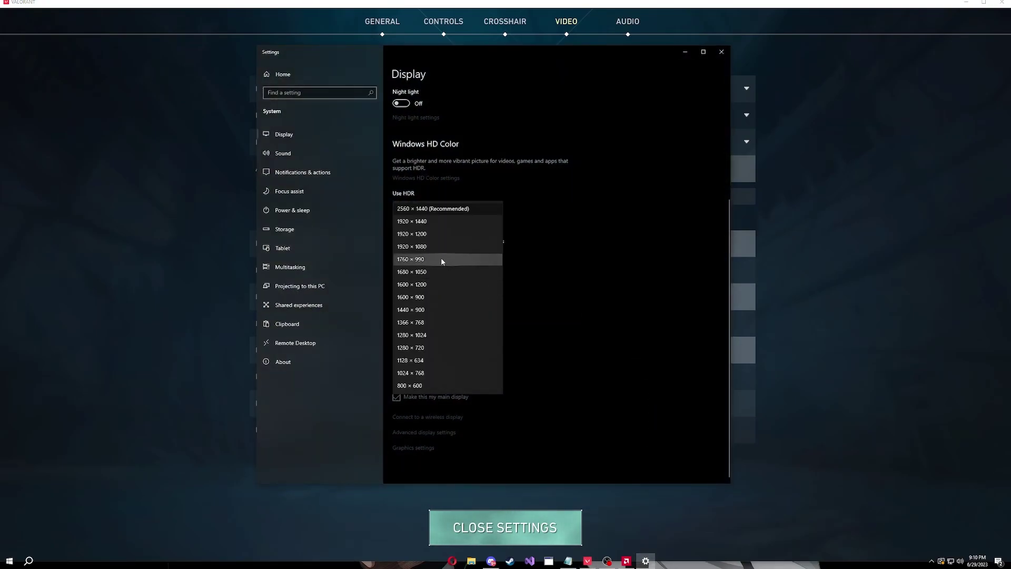
pyautogui.click(429, 222)
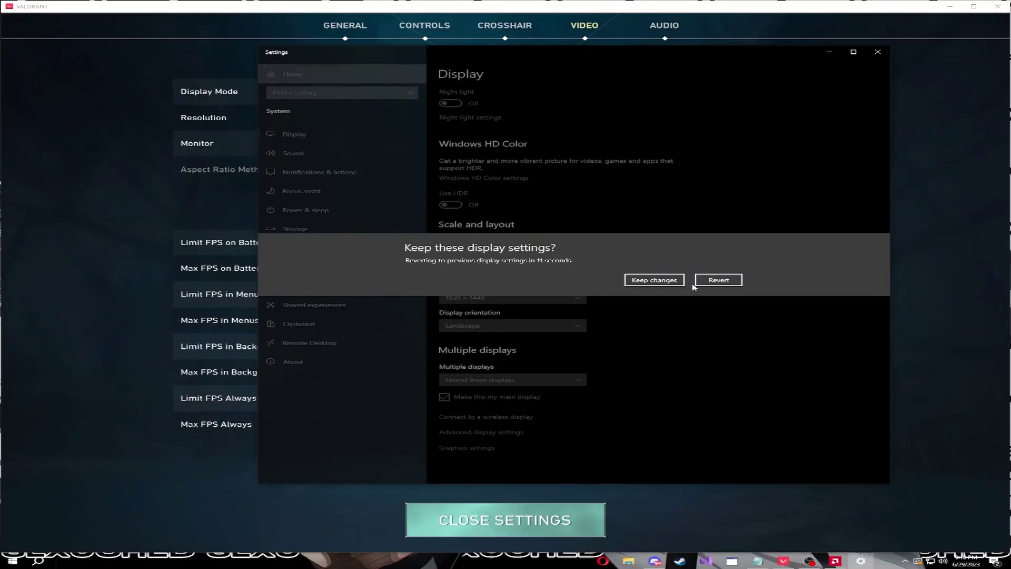
pyautogui.click(659, 280)
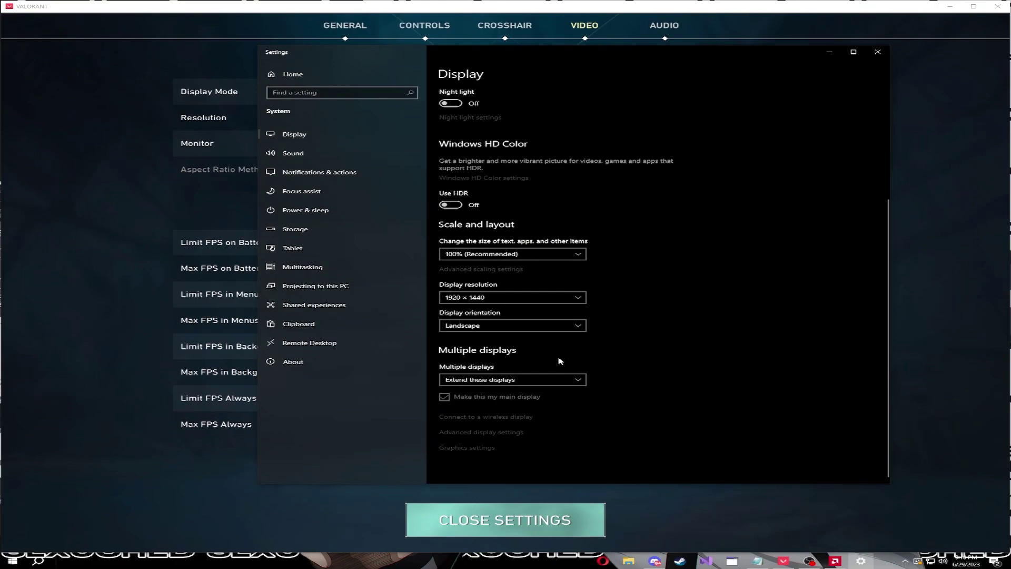
# - Set the refresh rate to 170 Hz in Advanced display settings, keep it, and return to Valorant
pyautogui.click(500, 433)
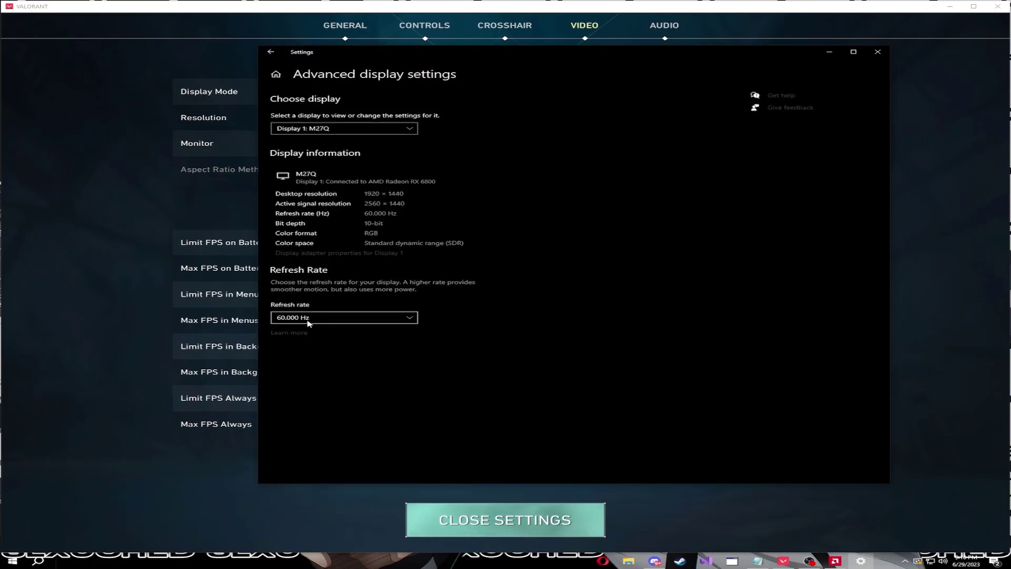
pyautogui.click(325, 317)
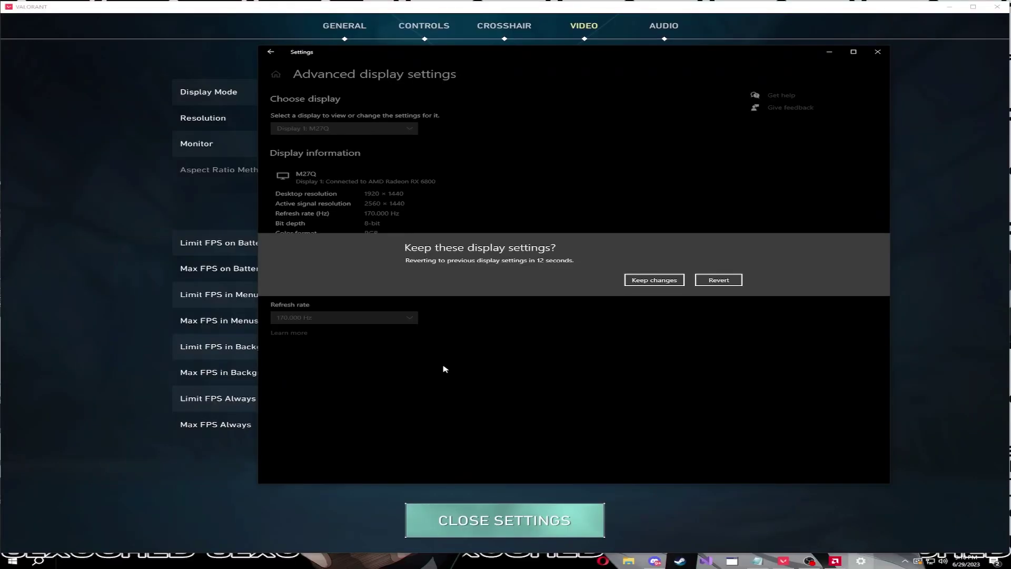
pyautogui.click(642, 287)
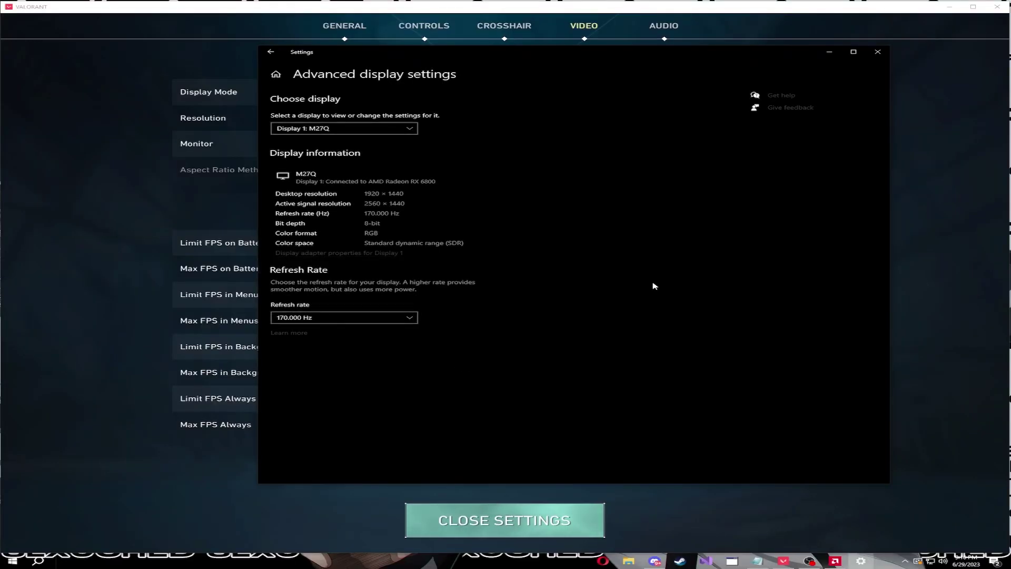
pyautogui.click(937, 186)
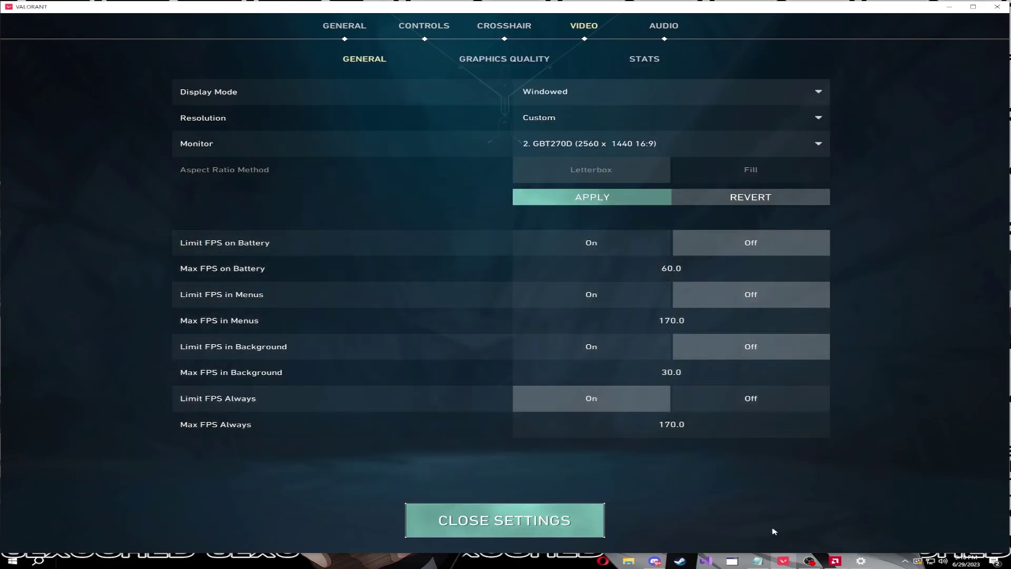
# - In WinExplorer, strip VALORANT's WS_BORDER/WS_DLGFRAME styles and resize its window to full screen
pyautogui.click(730, 561)
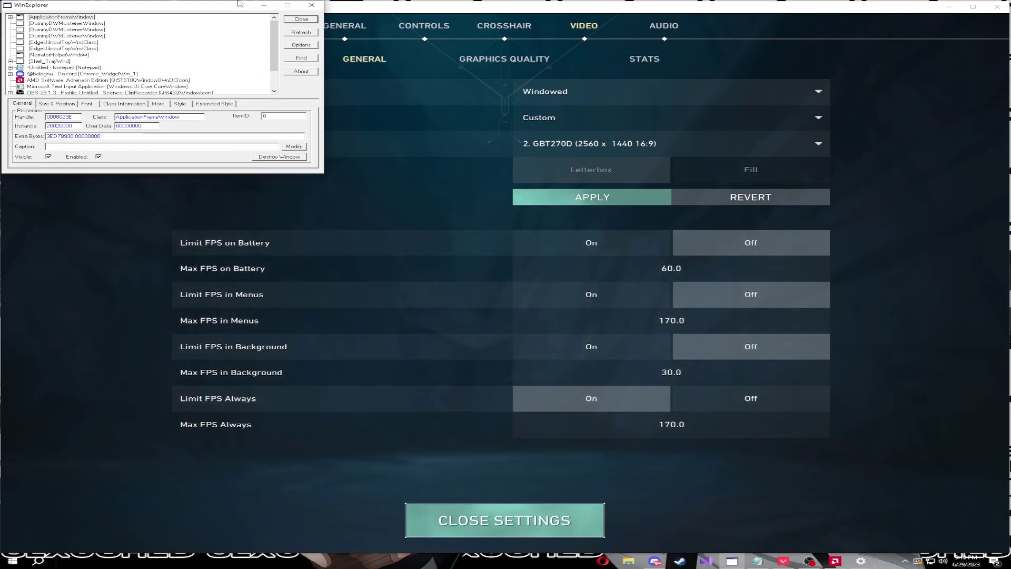
pyautogui.moveTo(232, 8); pyautogui.dragTo(356, 133)
pyautogui.scroll(-2, 337, 141)
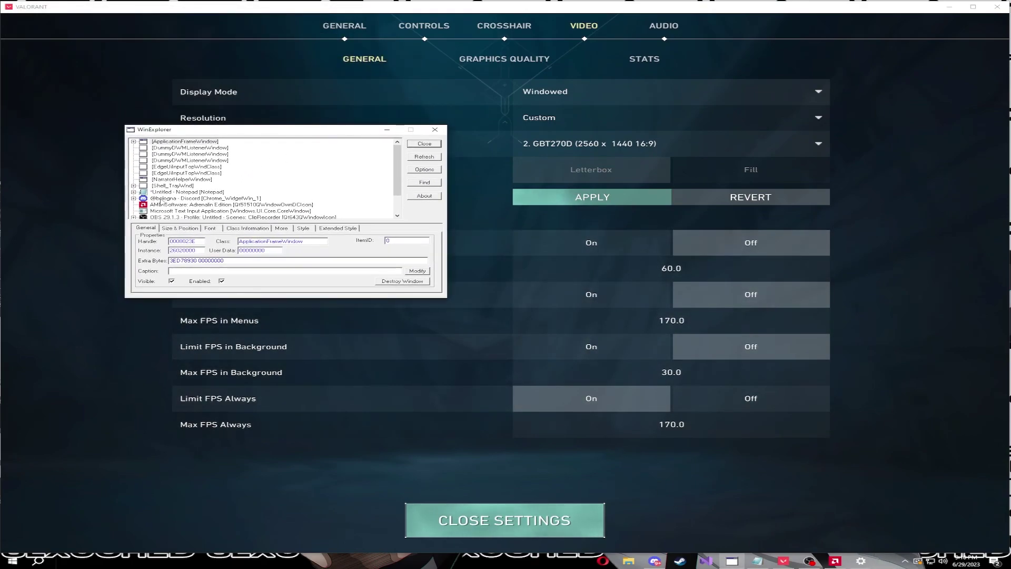
pyautogui.click(179, 211)
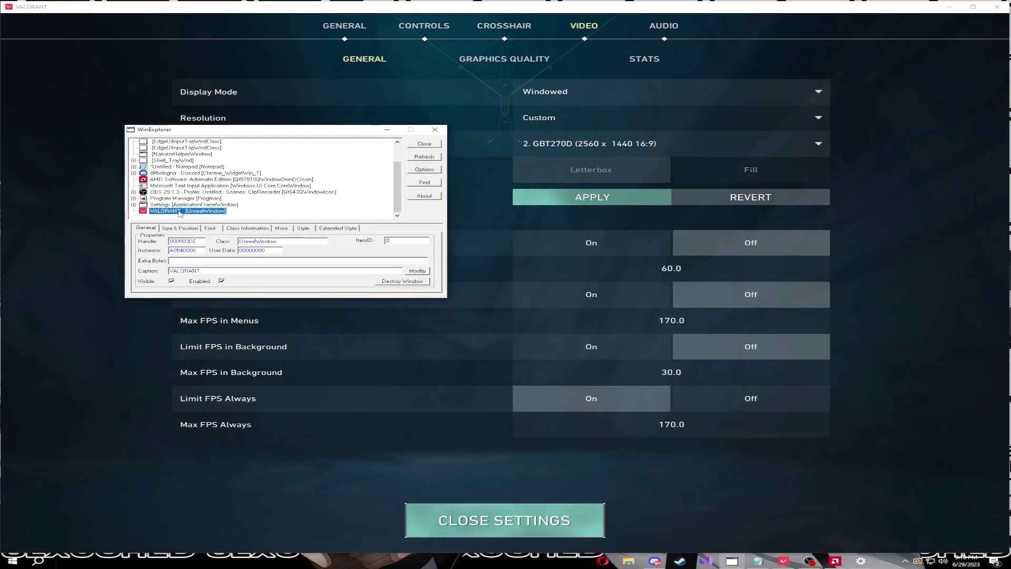
pyautogui.click(298, 230)
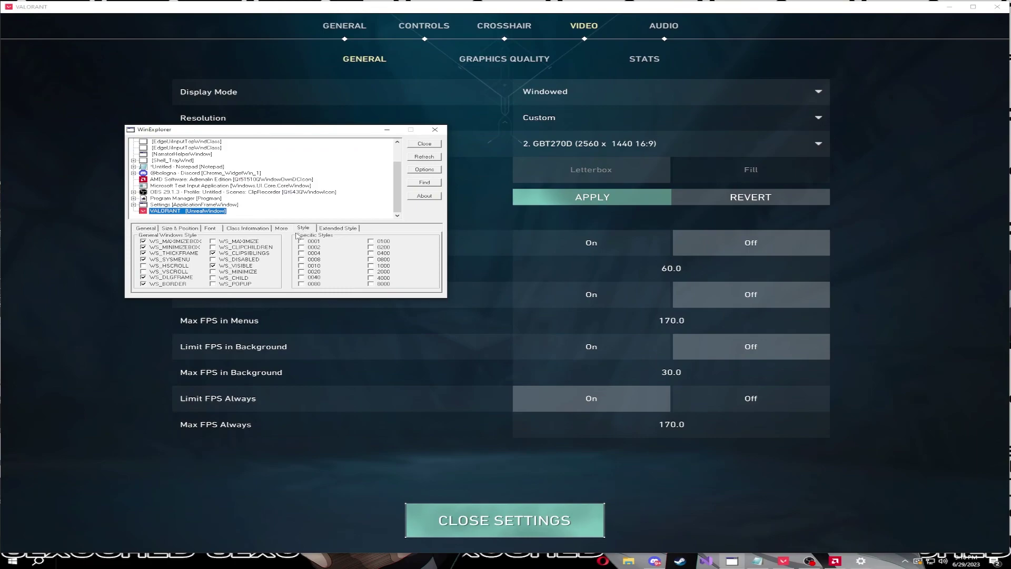
pyautogui.click(167, 285)
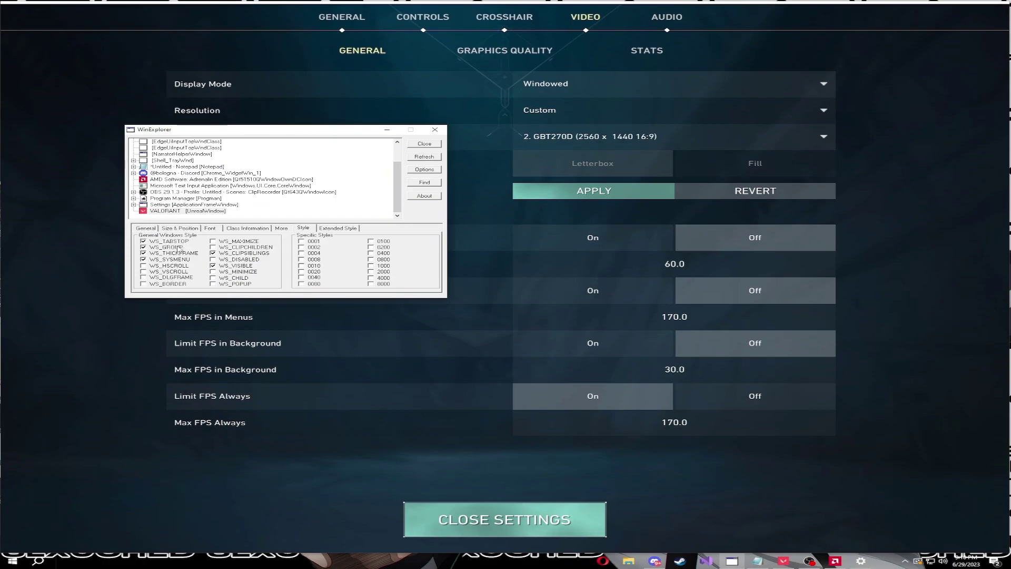
pyautogui.click(181, 228)
pyautogui.click(288, 261)
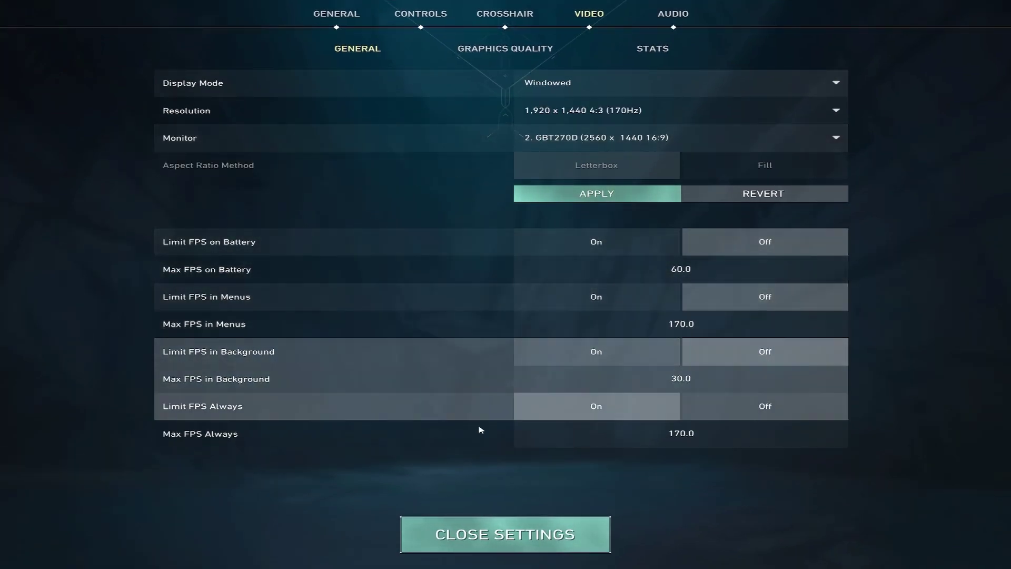
# - Return to the main menu, glance at the Store, then choose Practice and enter the Range
pyautogui.click(525, 537)
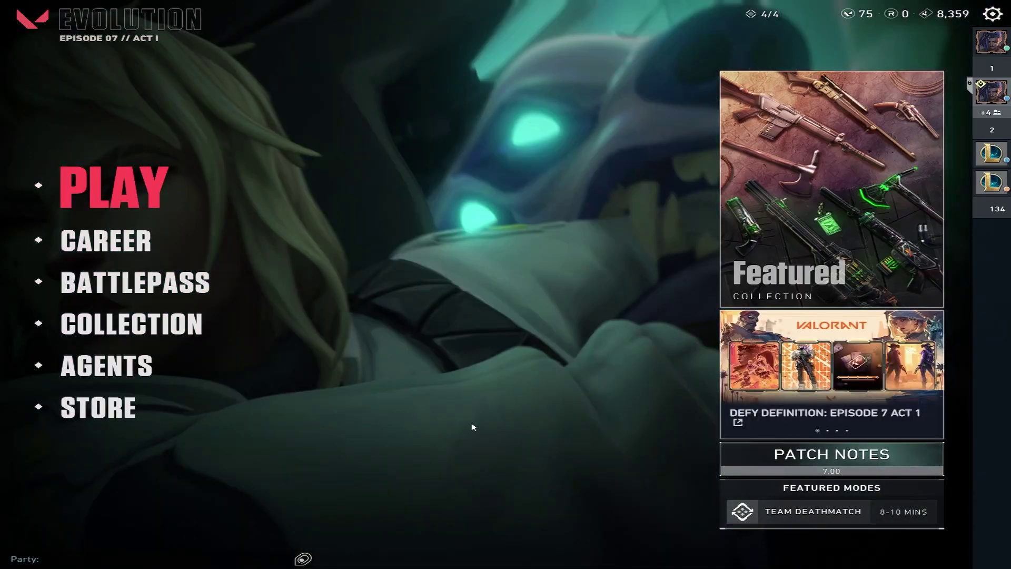
pyautogui.click(131, 200)
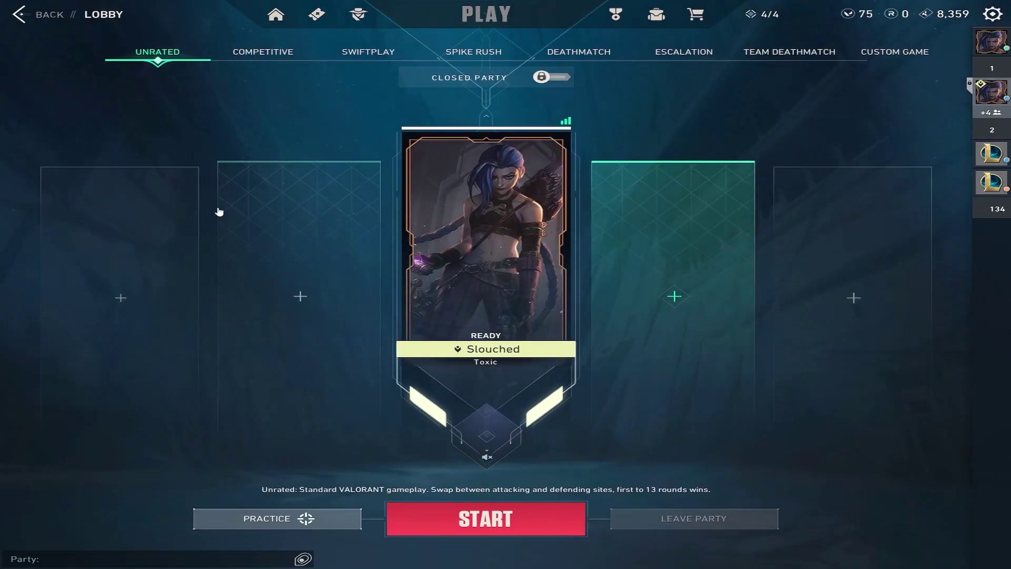
pyautogui.click(696, 18)
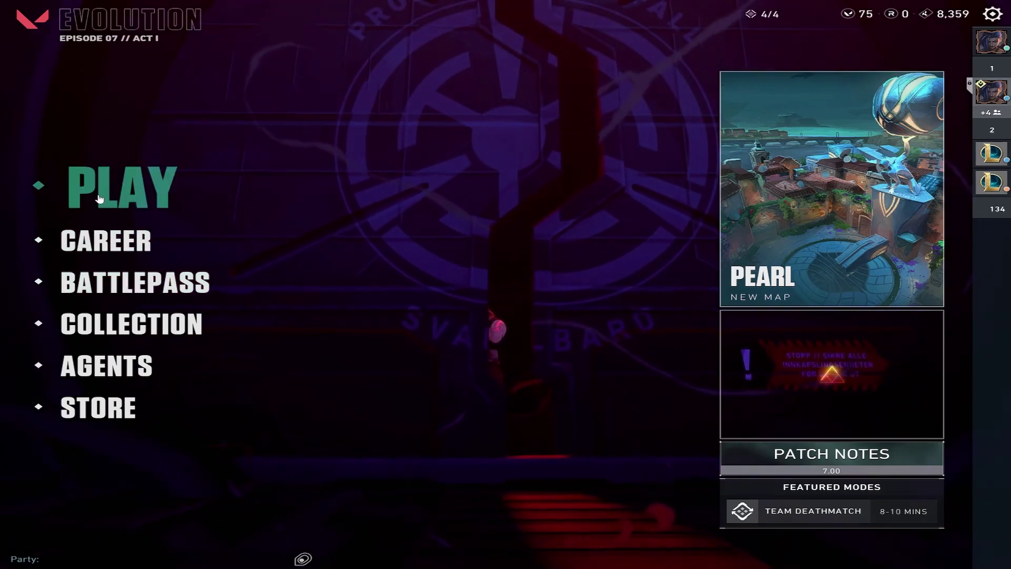
pyautogui.click(100, 189)
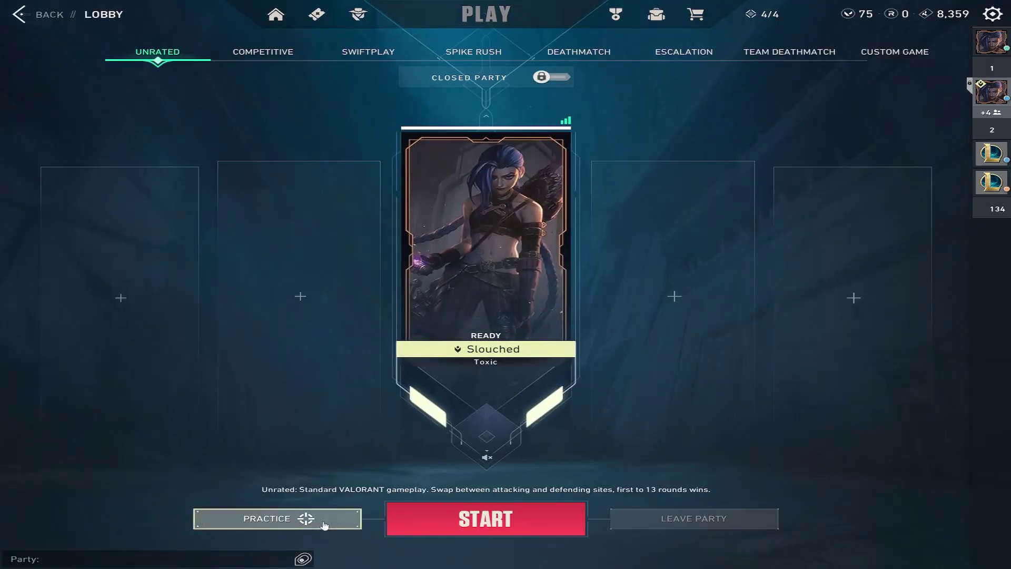
pyautogui.click(319, 519)
pyautogui.click(467, 431)
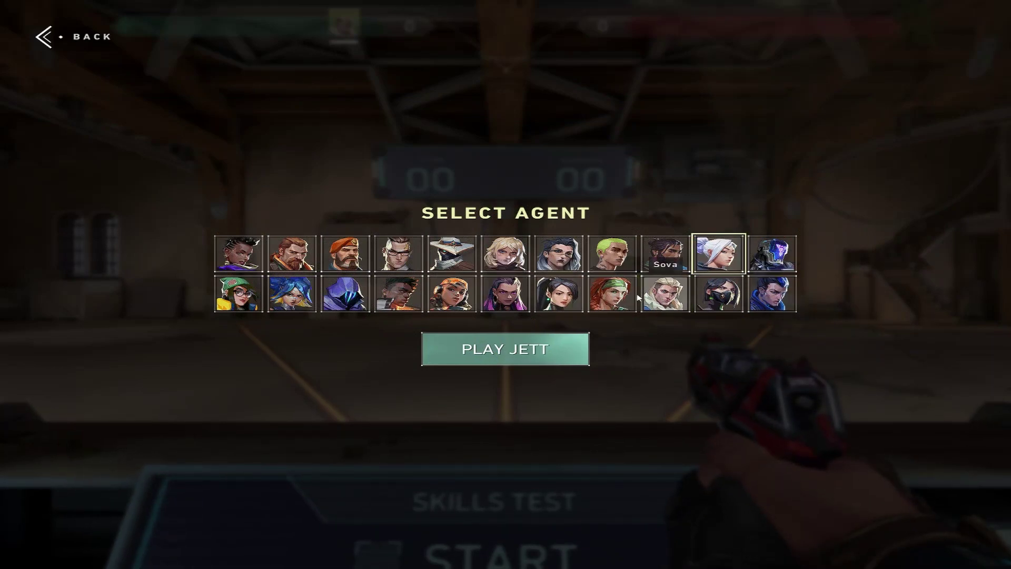
# - Spawn as Jett in the range and buy a Vandal from the buy menu
pyautogui.click(505, 349)
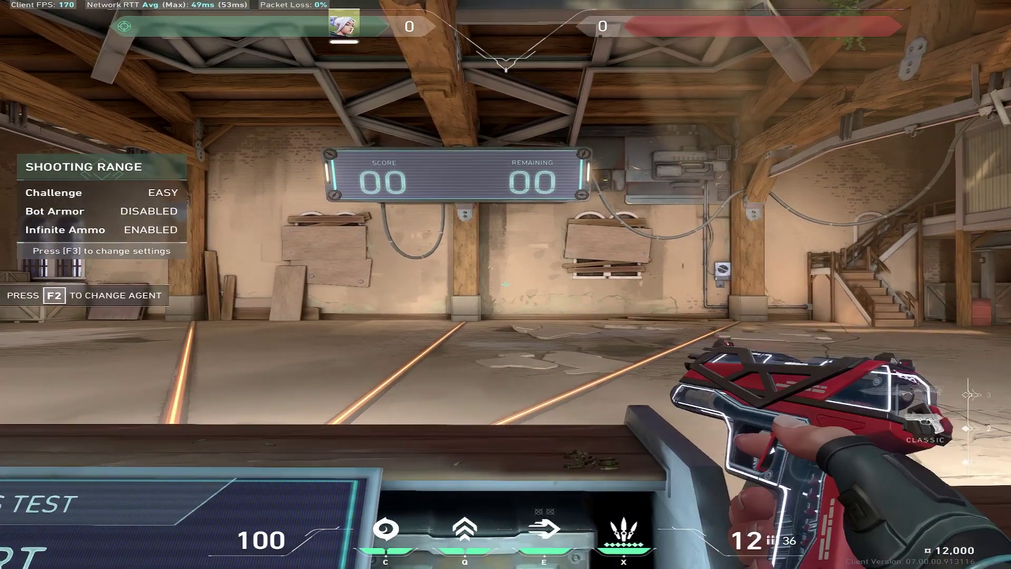
pyautogui.press('3')
pyautogui.press('b')
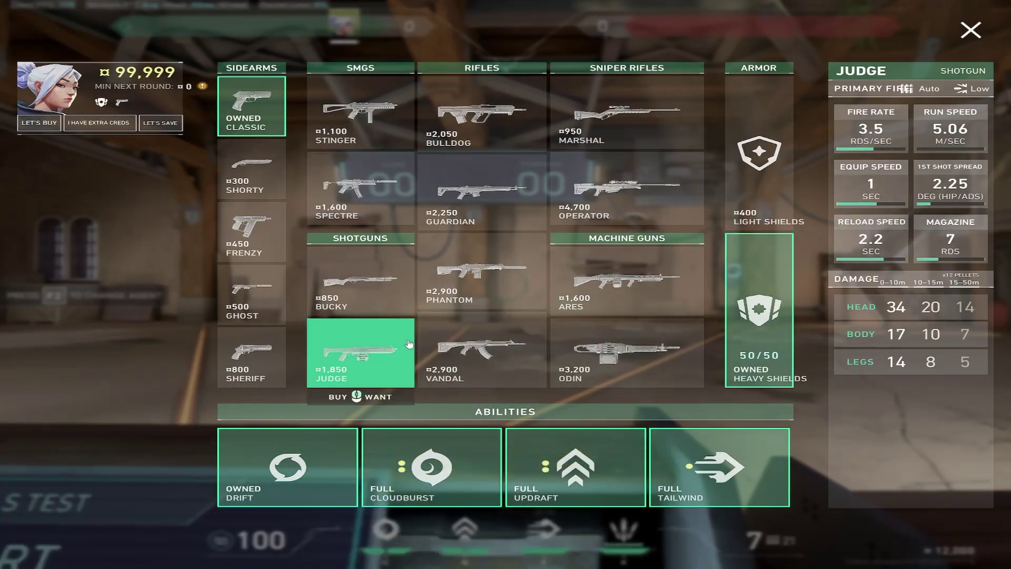
pyautogui.click(475, 348)
pyautogui.press('b')
pyautogui.press('3')
pyautogui.press('Tab')
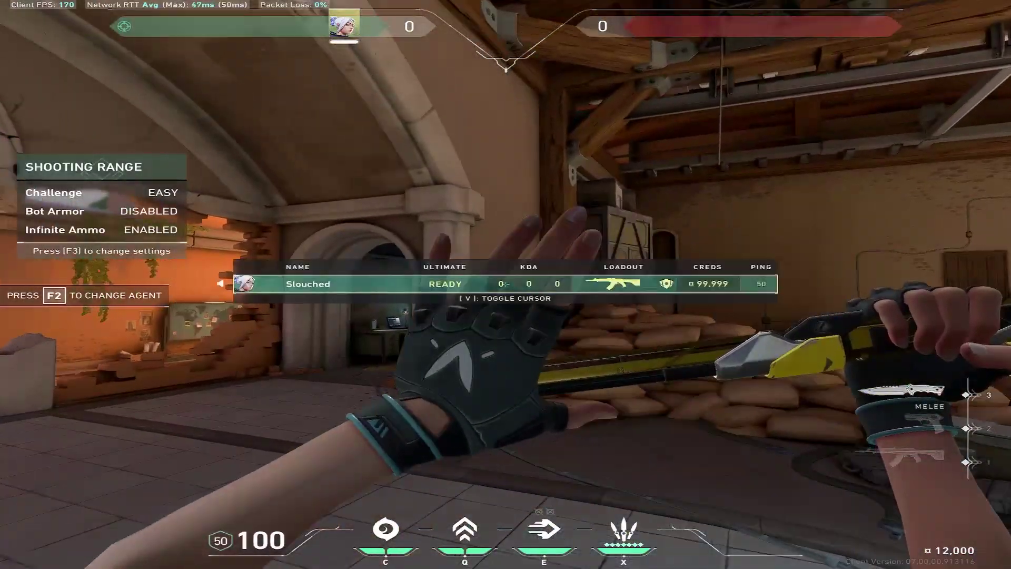
pyautogui.press('Tab')
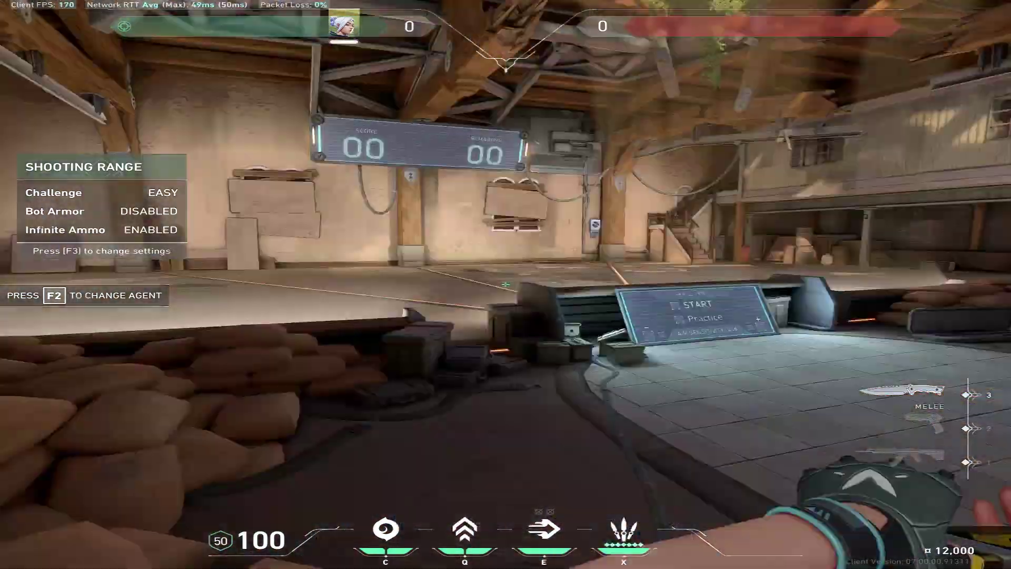
pyautogui.press('1')
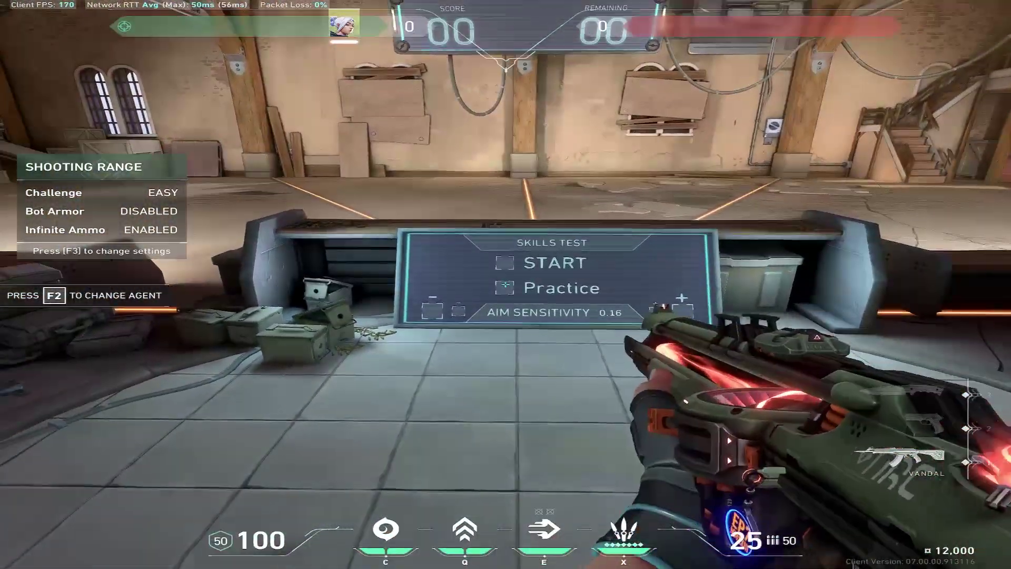
# - Start the practice bots and confirm the shooting range settings with Done
pyautogui.click(505, 285)
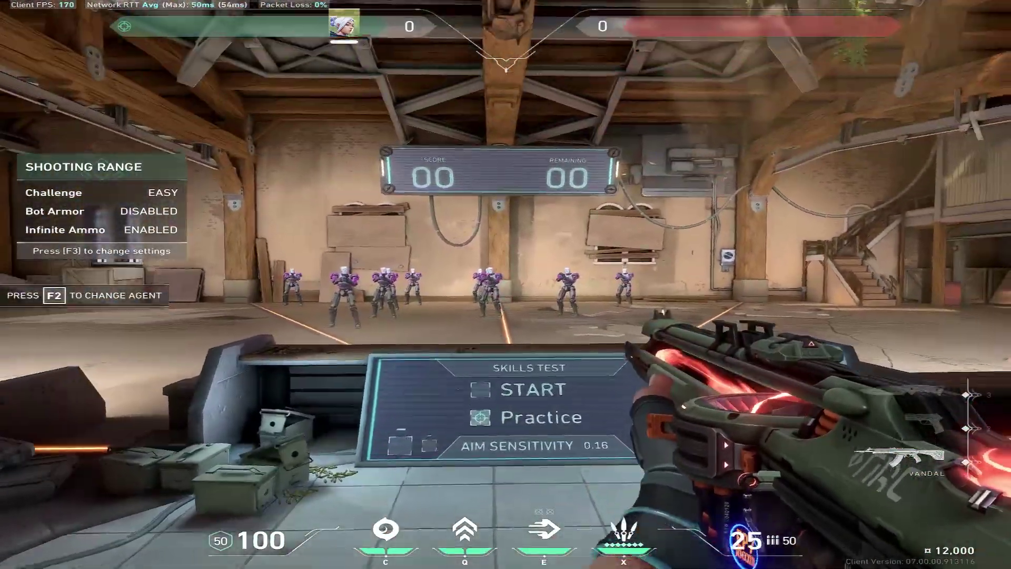
pyautogui.press('3')
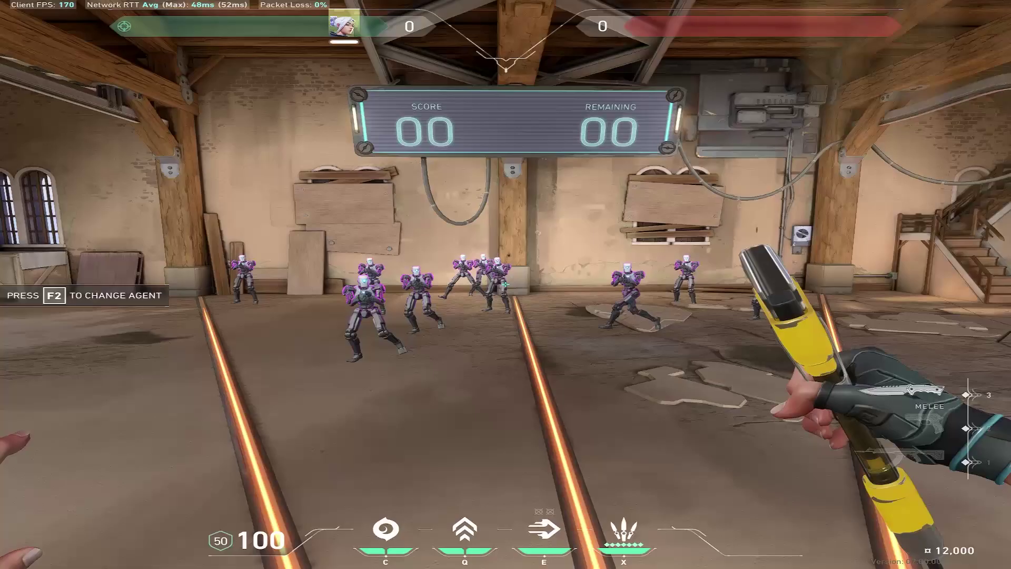
pyautogui.press('F3')
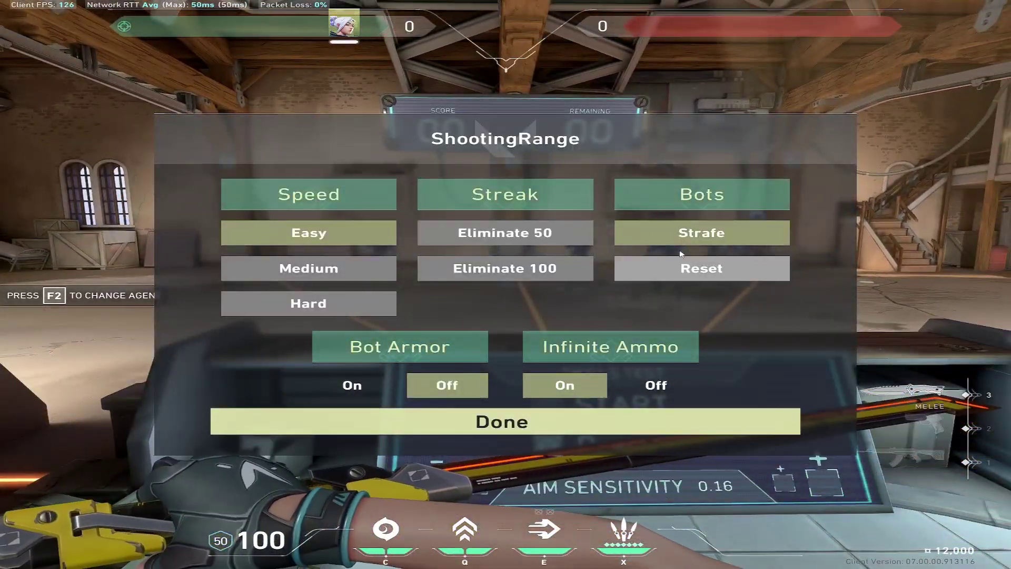
pyautogui.click(648, 421)
# - Walk toward the bots, inspect the Vandal and knife, then open the in-game menu
pyautogui.press('w')
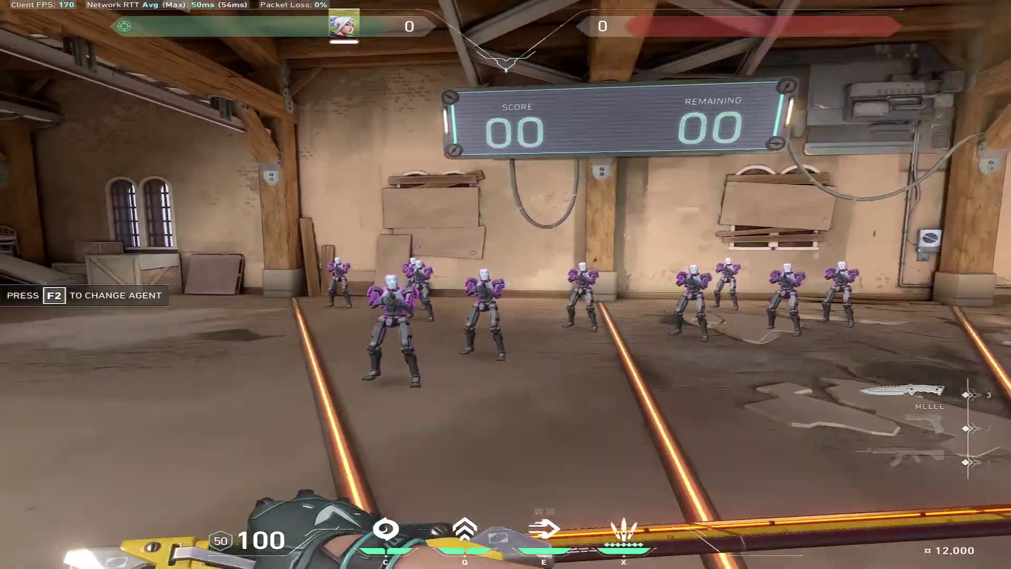
pyautogui.press('1')
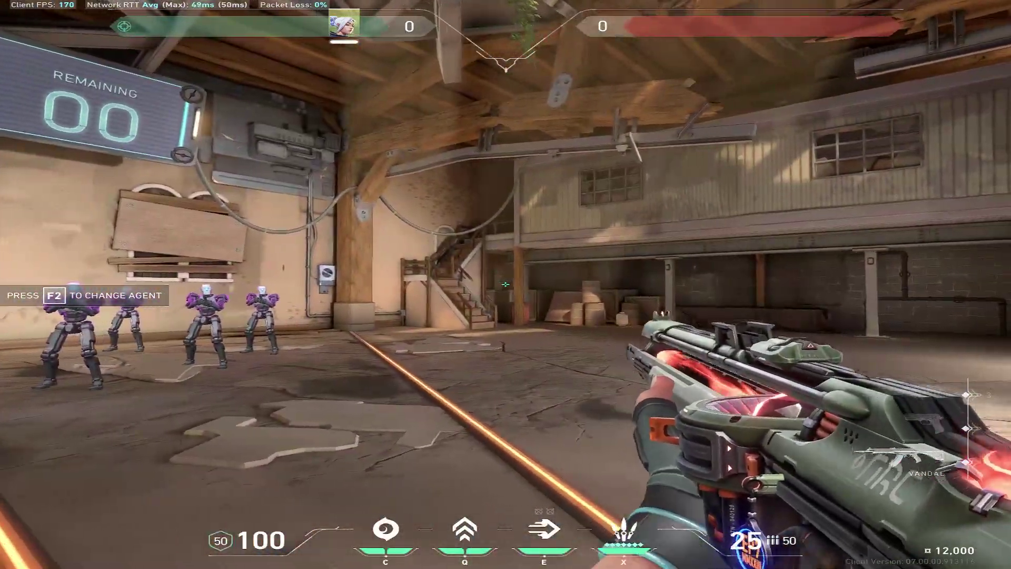
pyautogui.press('3')
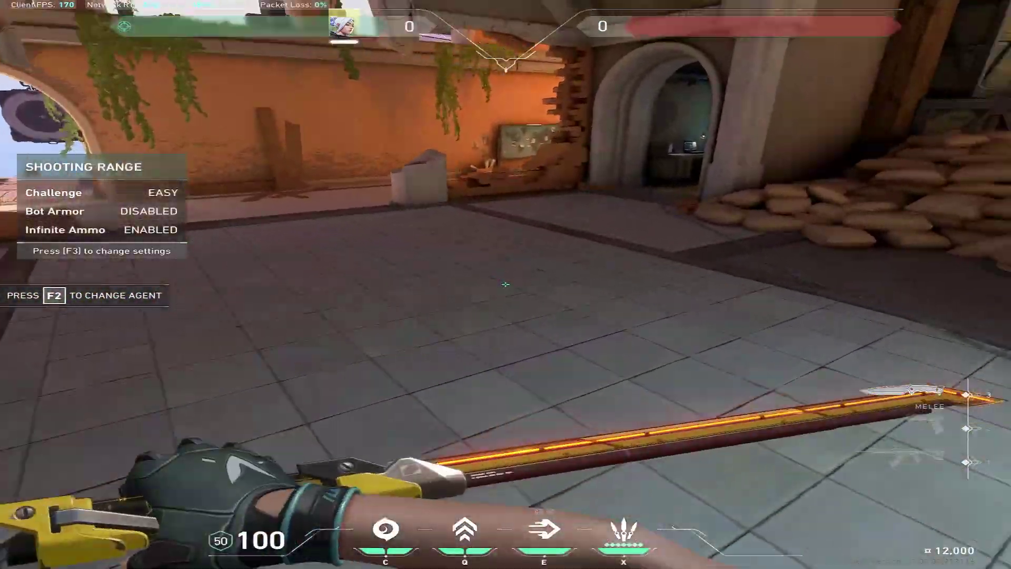
pyautogui.press('1')
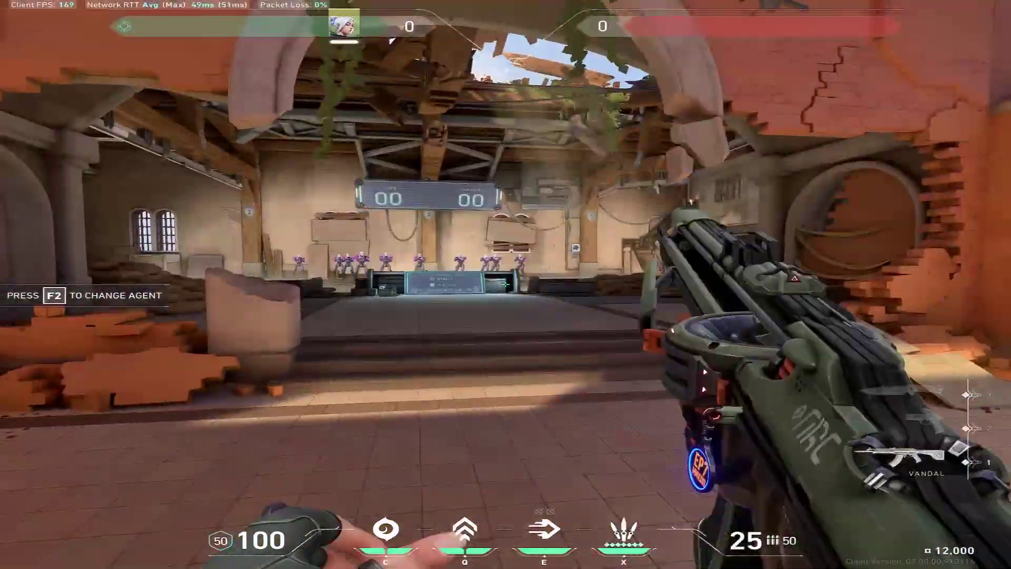
pyautogui.press('y')
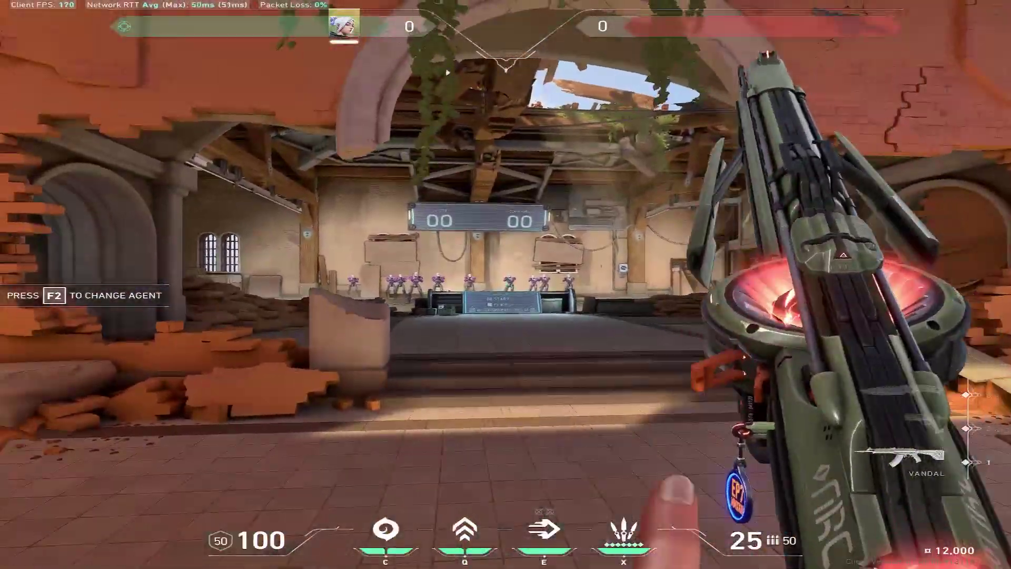
pyautogui.press('s')
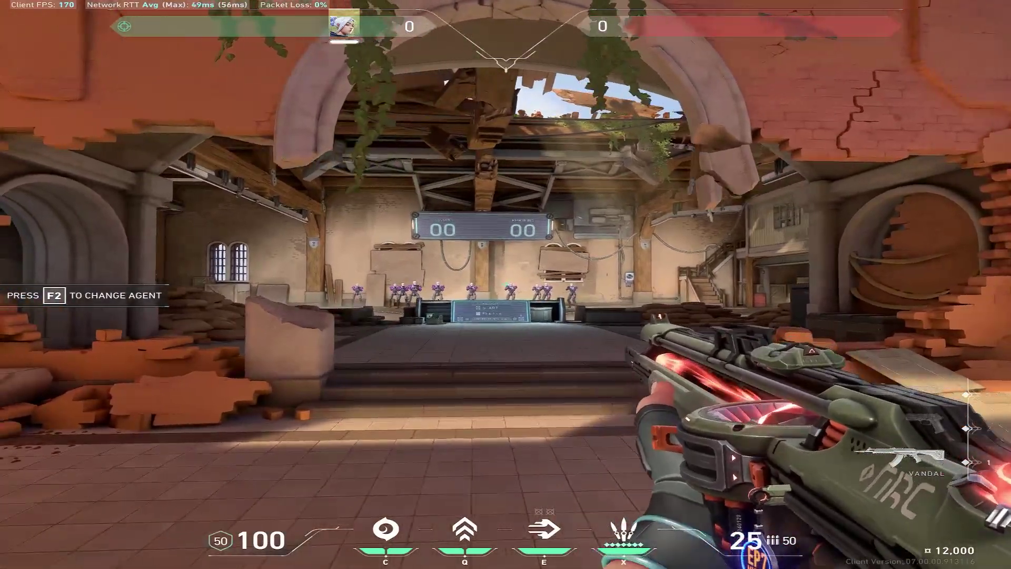
pyautogui.press('w')
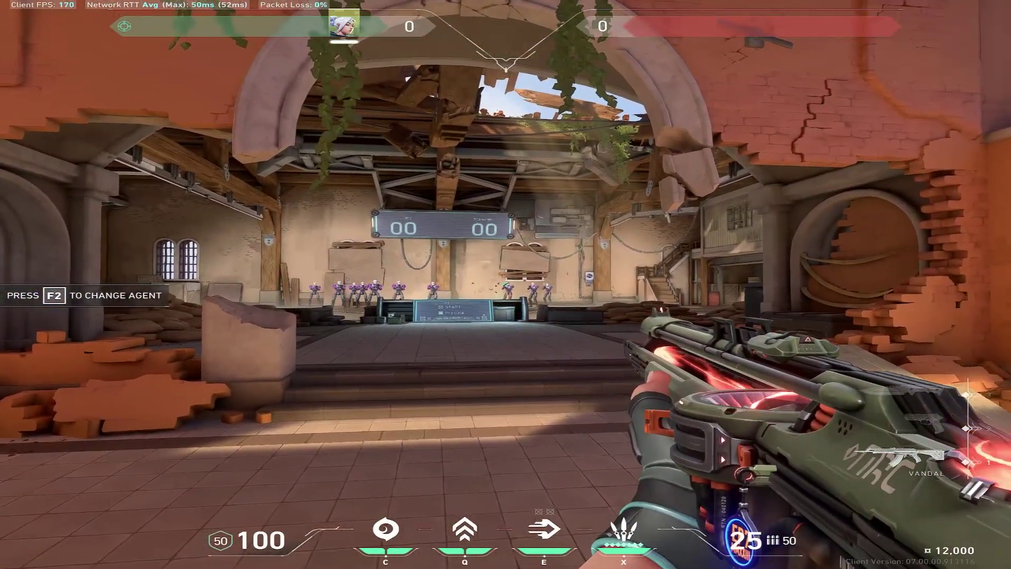
pyautogui.press('3')
pyautogui.press('Tab')
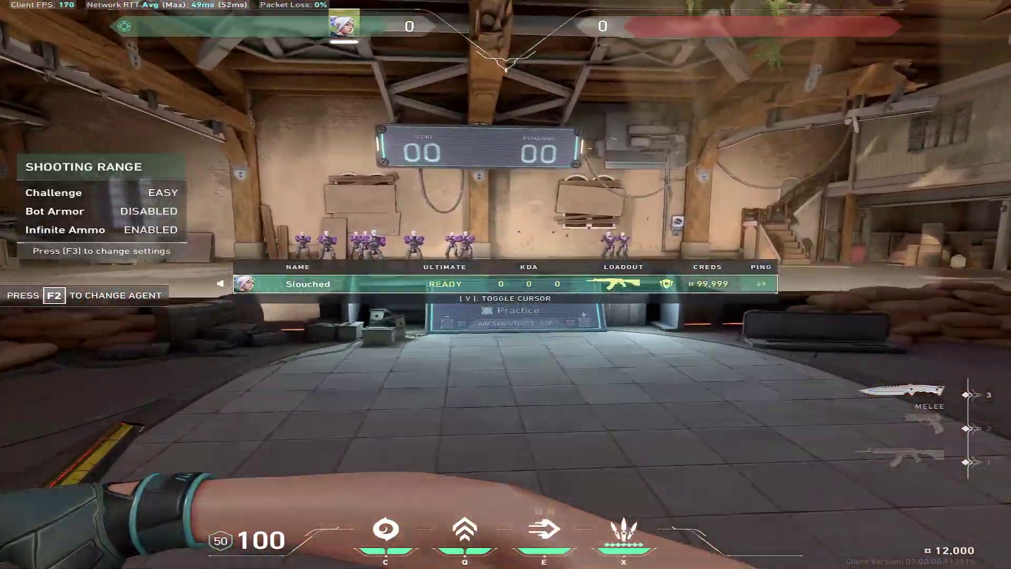
pyautogui.press('y')
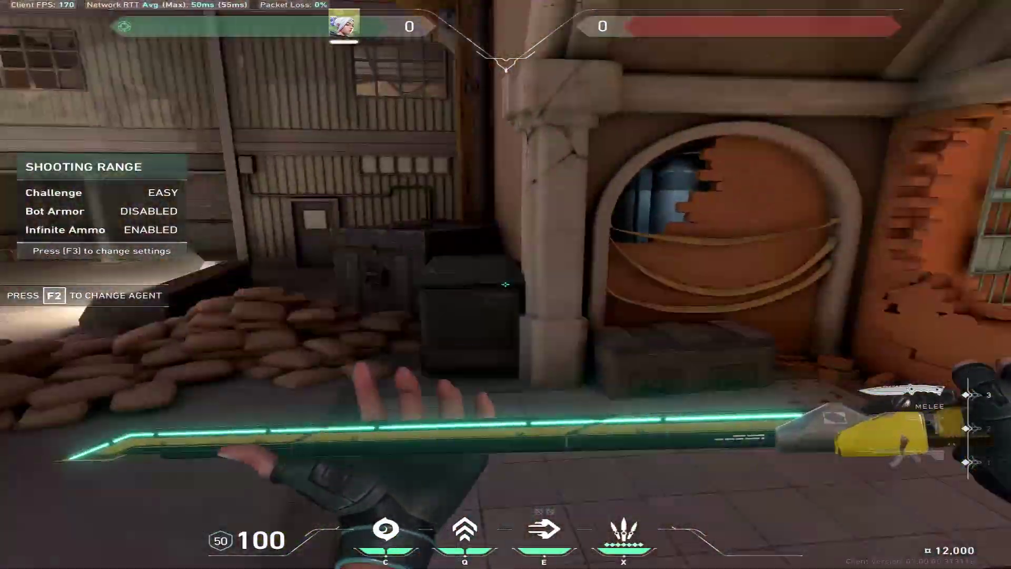
pyautogui.press('Escape')
pyautogui.press('Escape')
# - Exit Valorant and return Windows Settings to the Display page showing 1920 × 1440
pyautogui.click(469, 357)
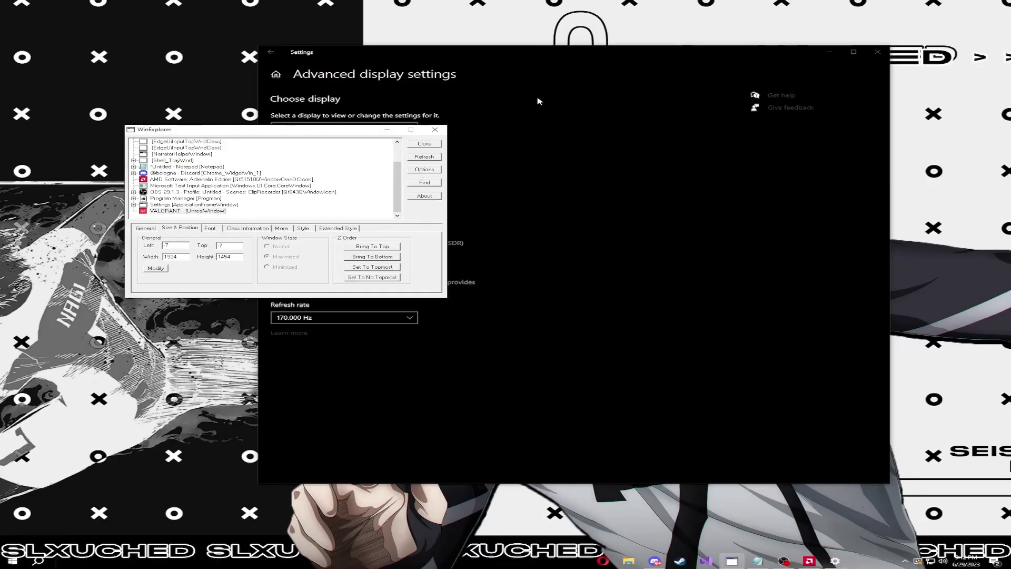
pyautogui.click(538, 101)
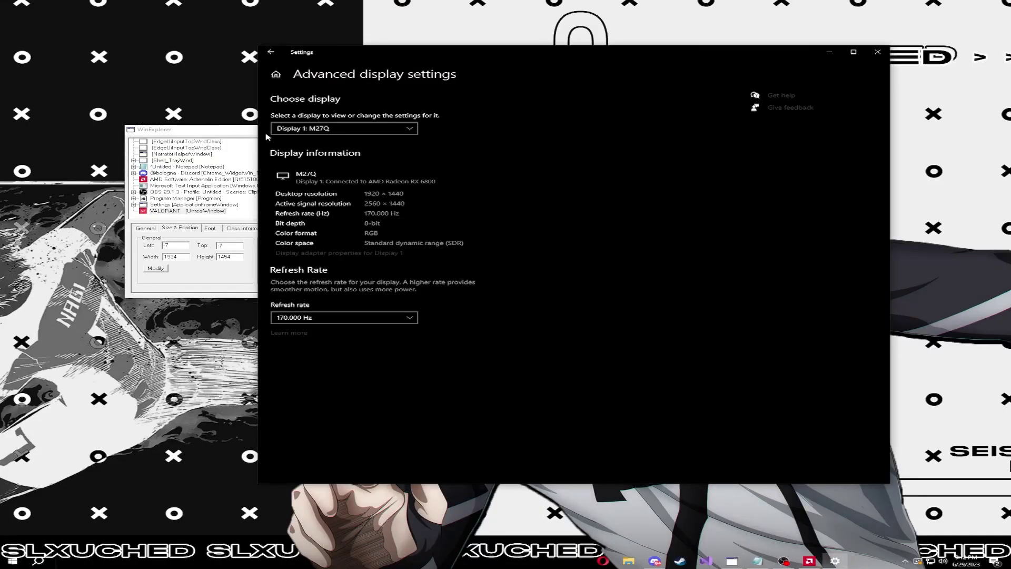
pyautogui.click(271, 51)
pyautogui.scroll(-2, 574, 379)
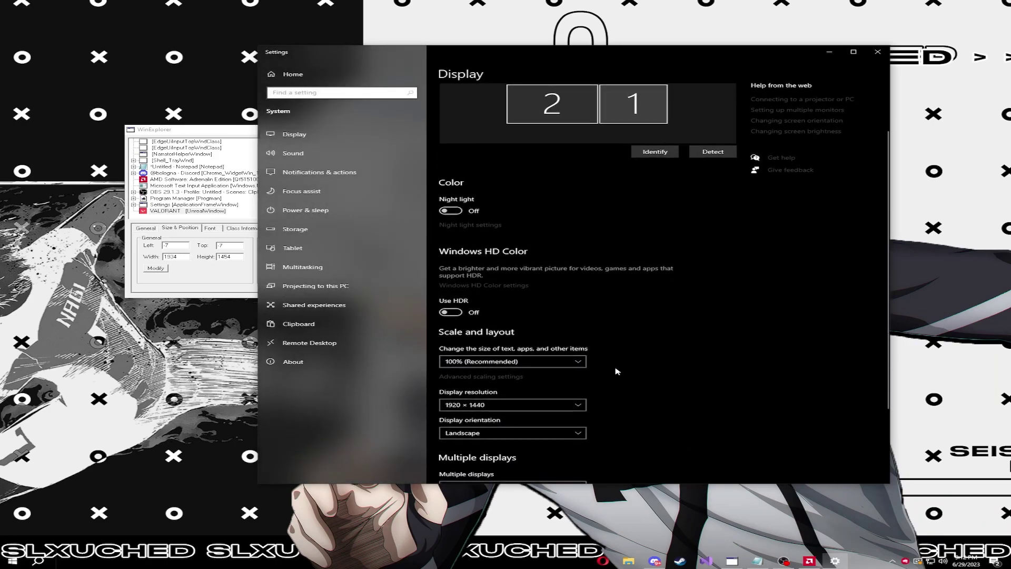
# - Change the display resolution to 2560 × 1440 (Recommended), keep it, and recheck the resolution list
pyautogui.click(547, 404)
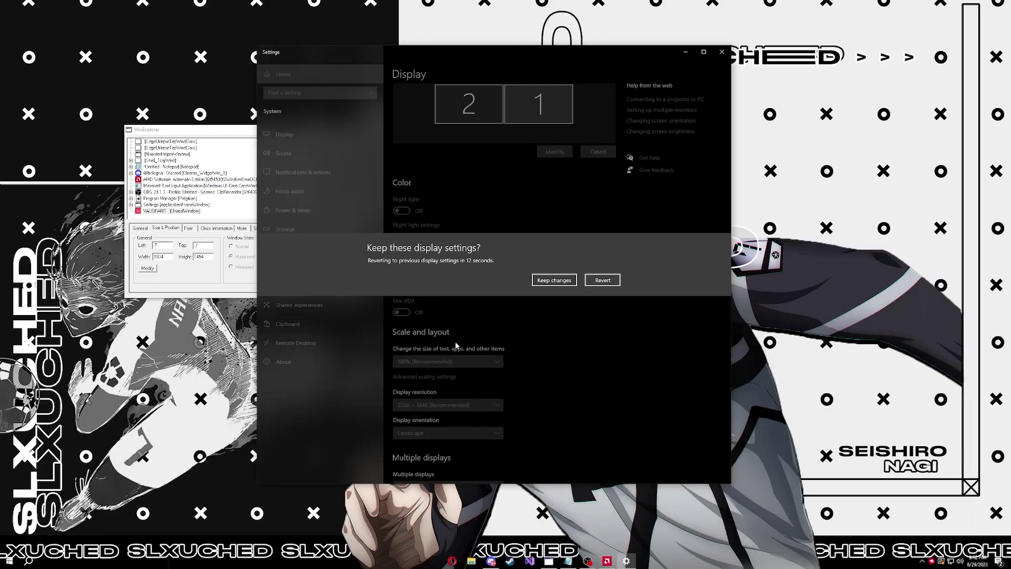
pyautogui.click(544, 281)
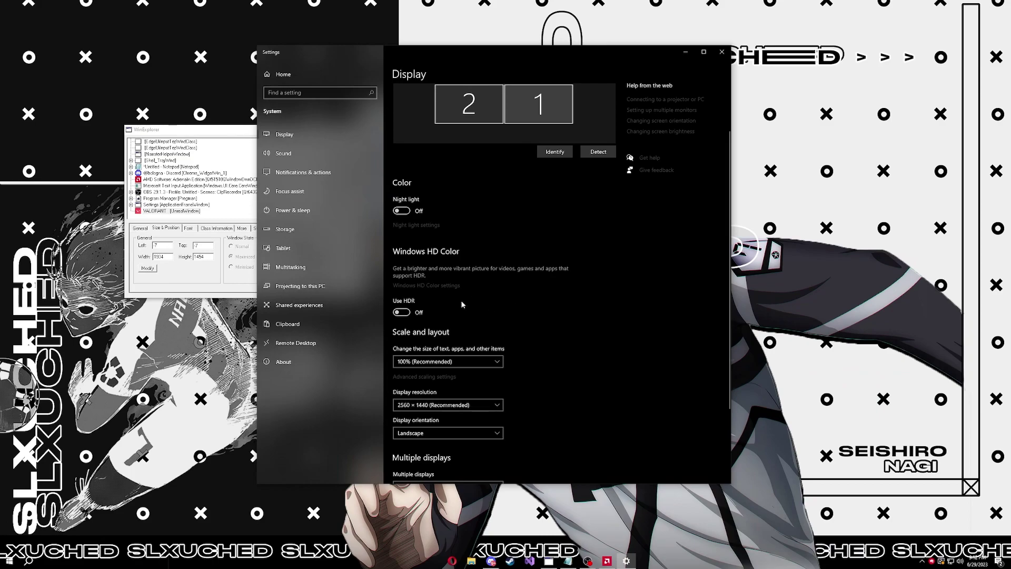
pyautogui.click(468, 405)
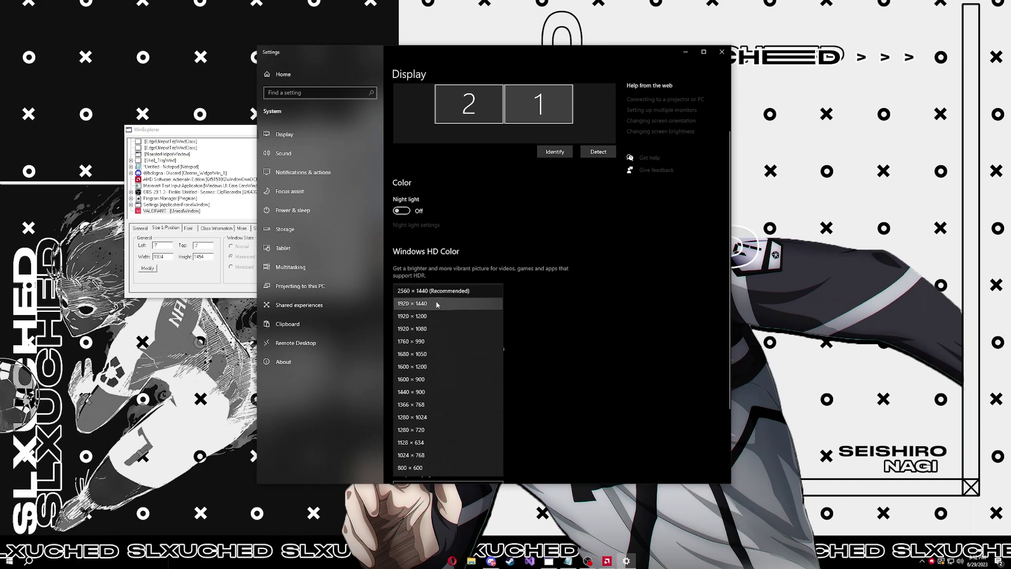
pyautogui.click(575, 338)
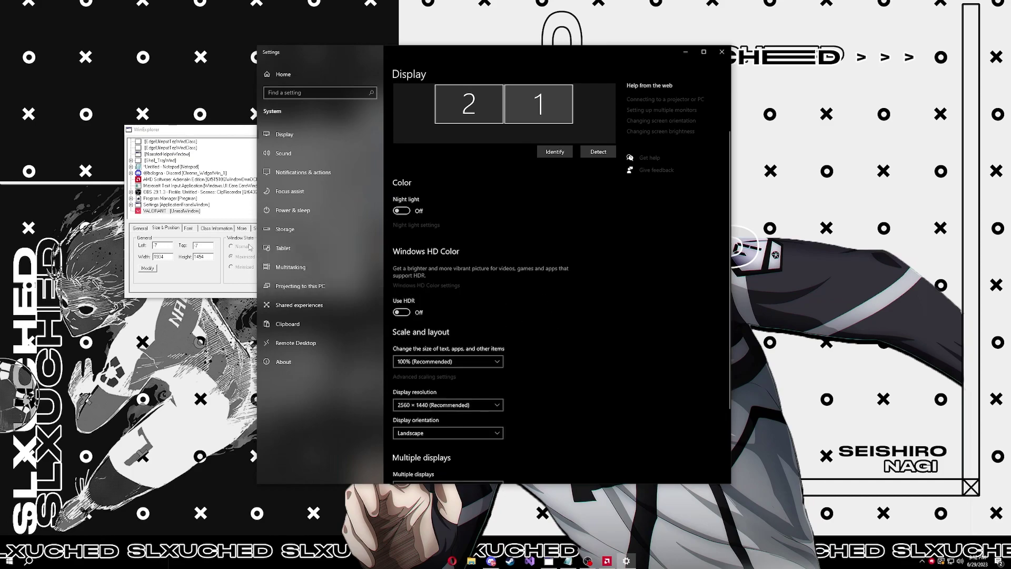
# - Bring WinExplorer in front of Settings and show the window's Size & Position values
pyautogui.click(232, 135)
pyautogui.click(256, 229)
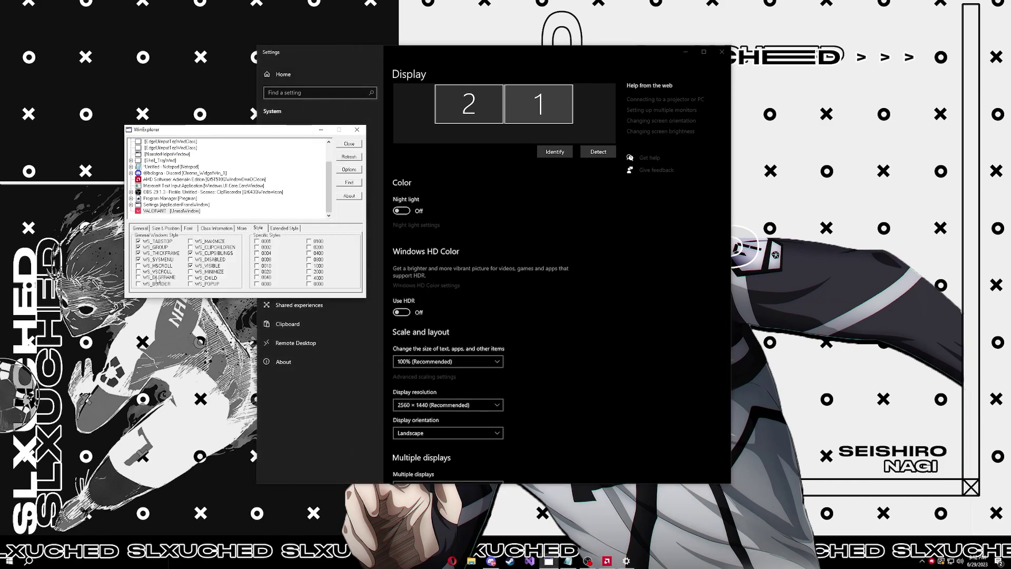
pyautogui.click(166, 228)
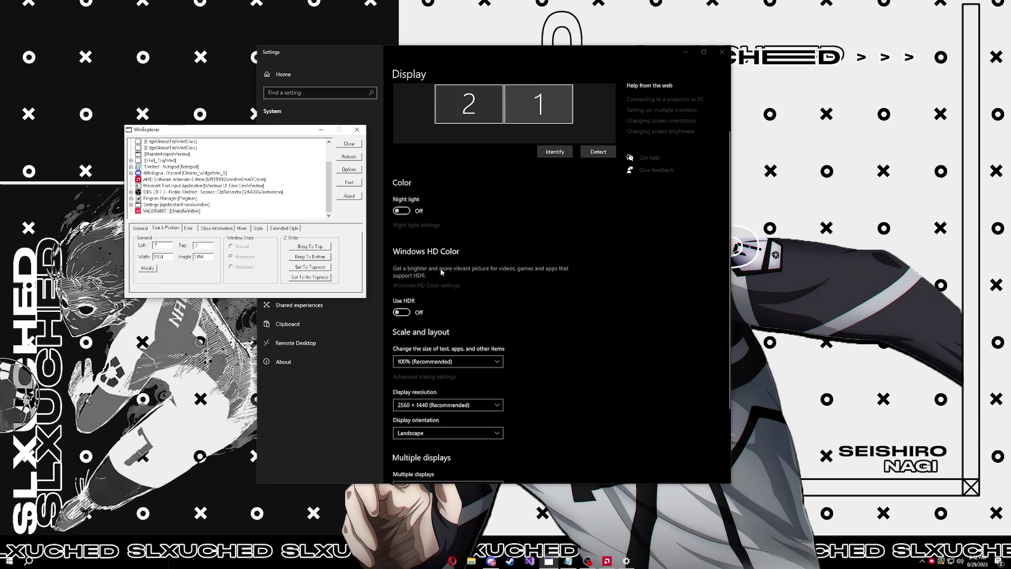